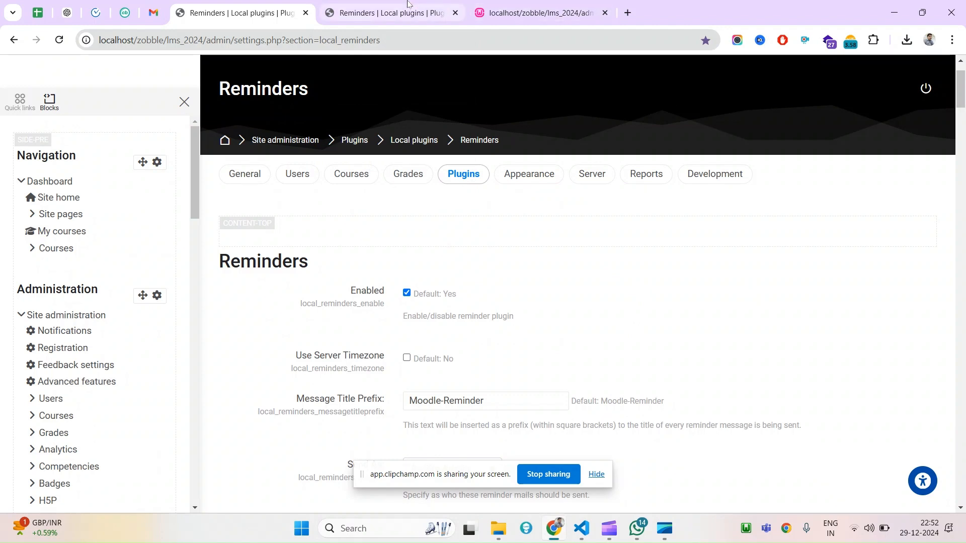
# Open the site administration's list of plugins from the second Reminders page
pyautogui.moveTo(408, 4)
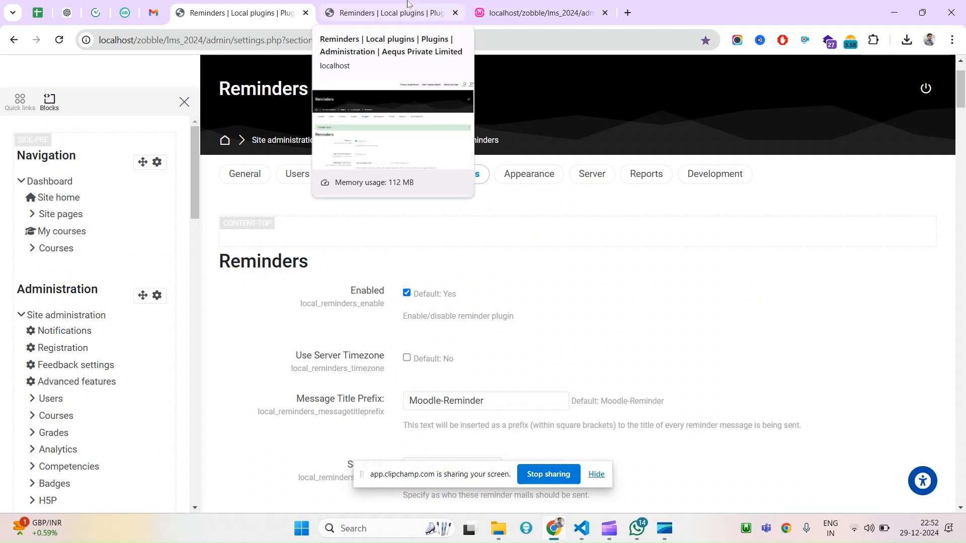
pyautogui.doubleClick(254, 265)
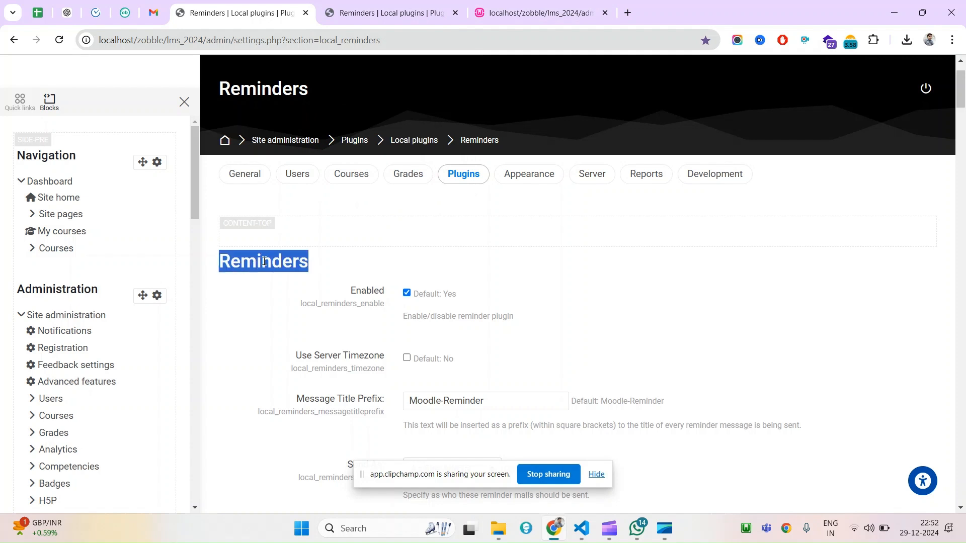
pyautogui.click(417, 6)
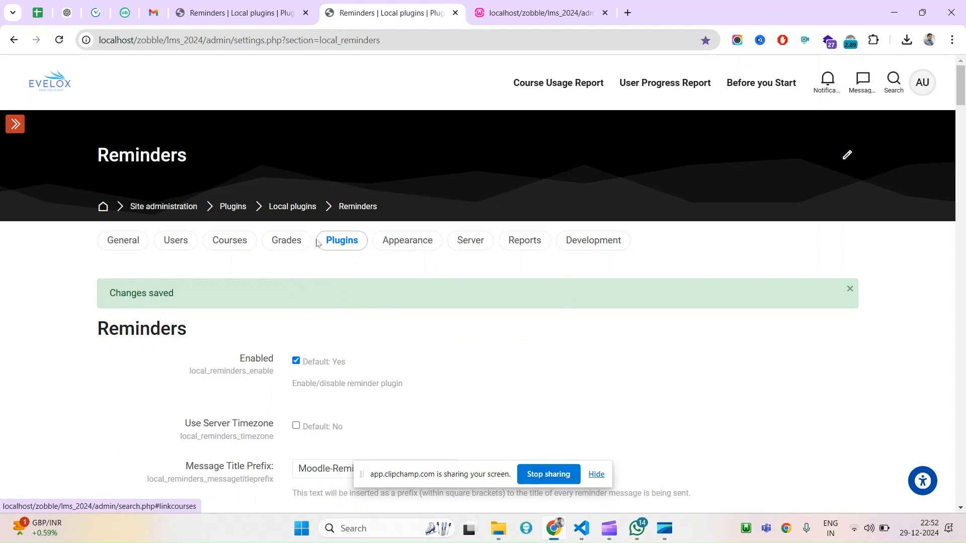
pyautogui.click(345, 243)
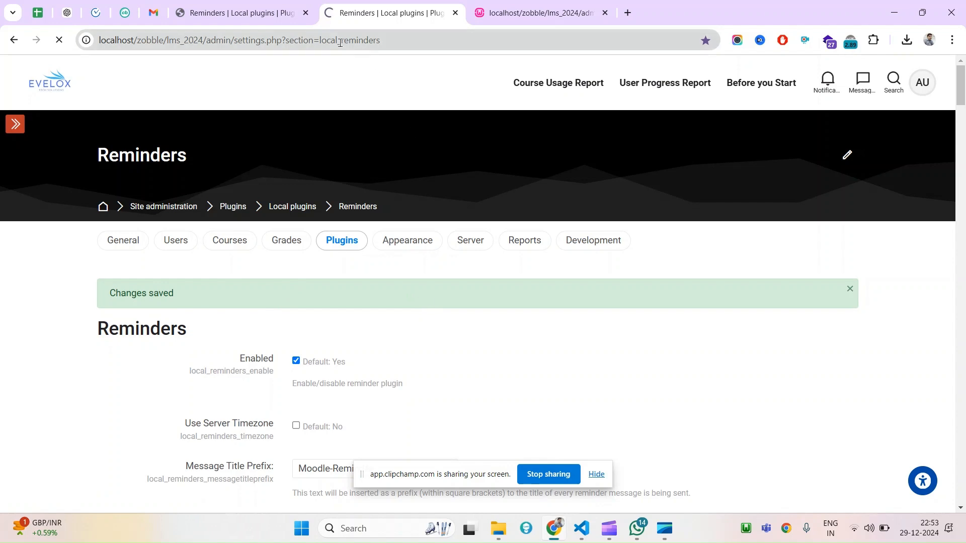
pyautogui.click(258, 8)
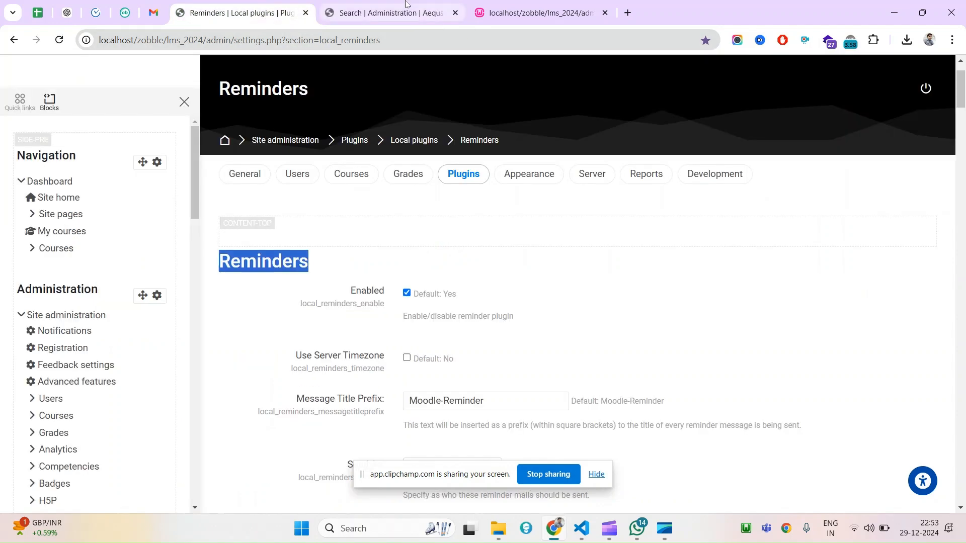
pyautogui.click(390, 13)
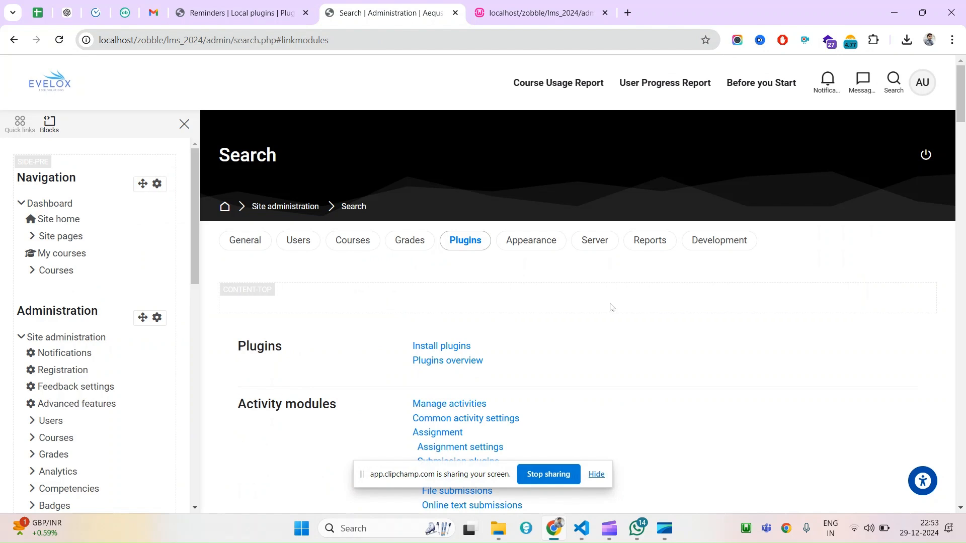
# Find "local" in the plugins list and open the Reminders settings among the local plugins
pyautogui.hotkey('ctrl', 'f')
pyautogui.write('local')
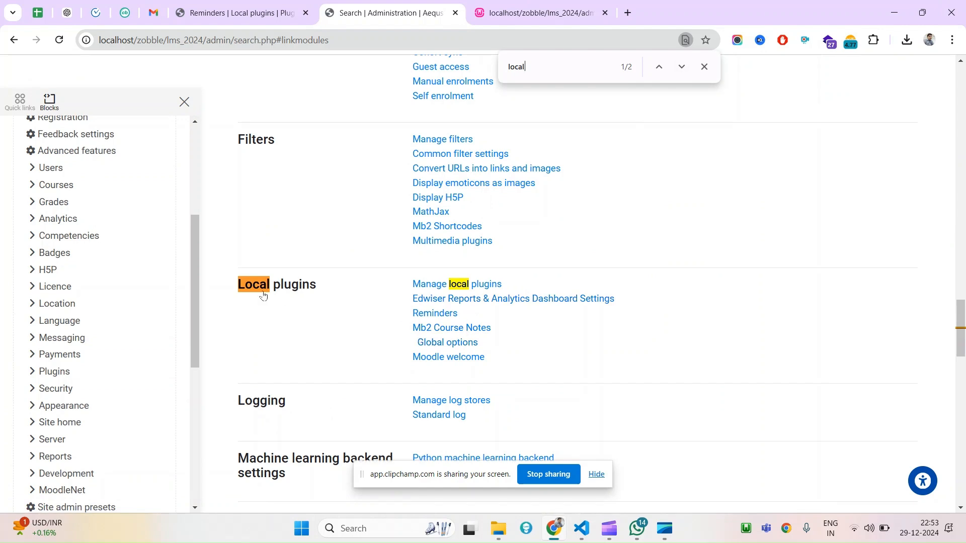
pyautogui.moveTo(404, 317); pyautogui.dragTo(446, 314)
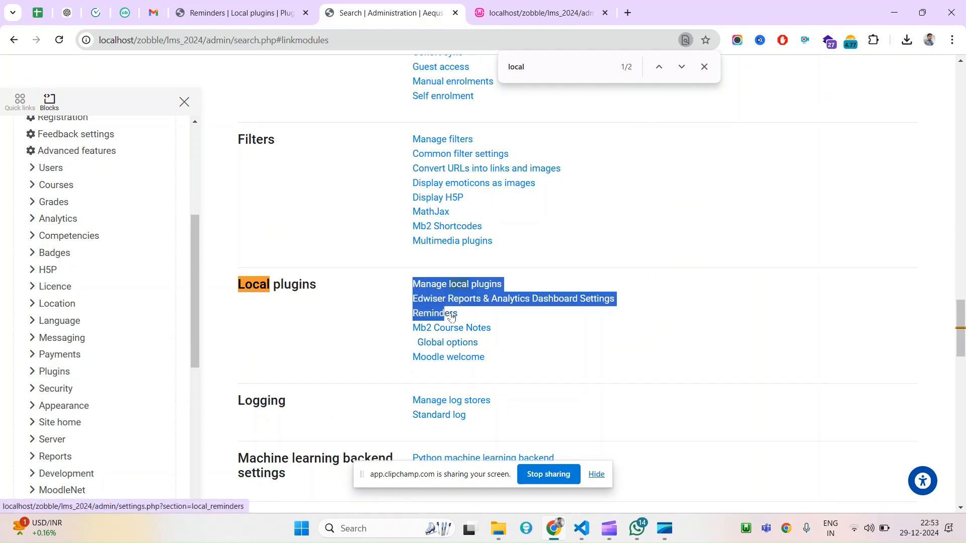
pyautogui.click(474, 314)
pyautogui.doubleClick(474, 315)
pyautogui.click(428, 317)
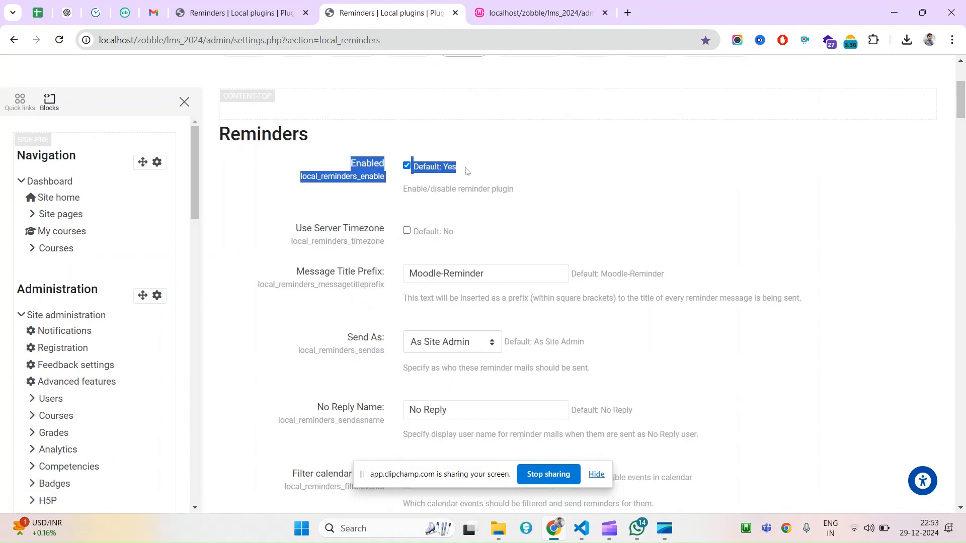
# Review the Enabled and Use Server Timezone settings of the Reminders plugin
pyautogui.moveTo(464, 167); pyautogui.dragTo(580, 186)
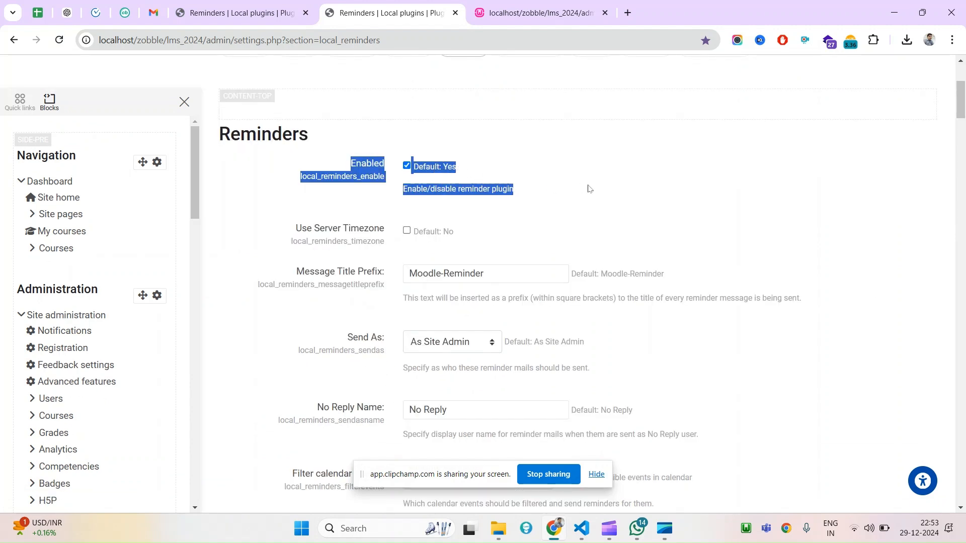
pyautogui.click(588, 187)
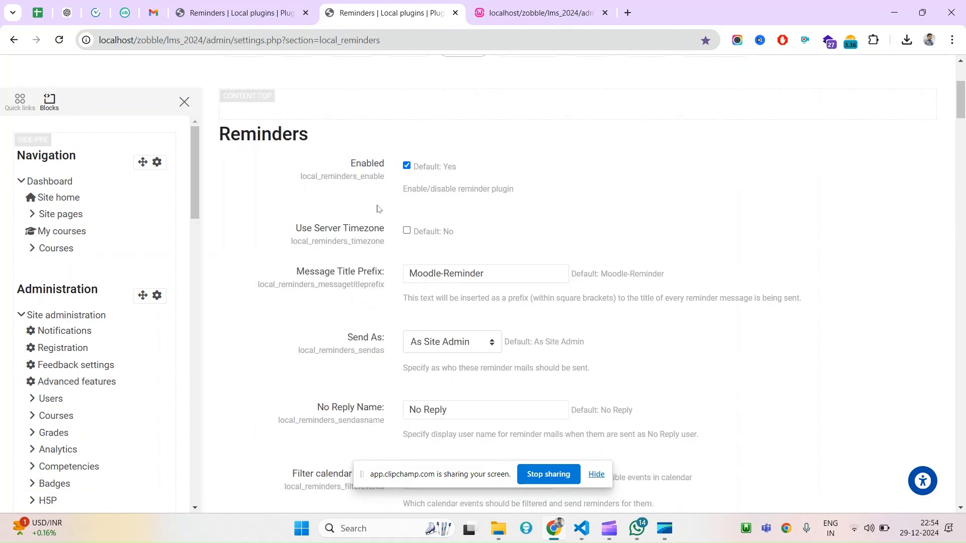
pyautogui.moveTo(295, 229); pyautogui.dragTo(418, 227)
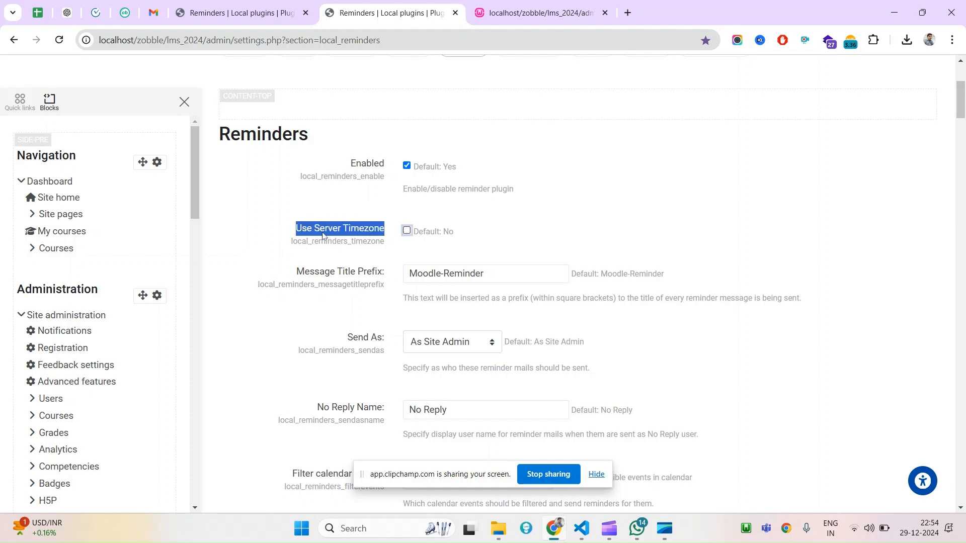
pyautogui.click(427, 251)
pyautogui.moveTo(455, 233); pyautogui.dragTo(444, 230)
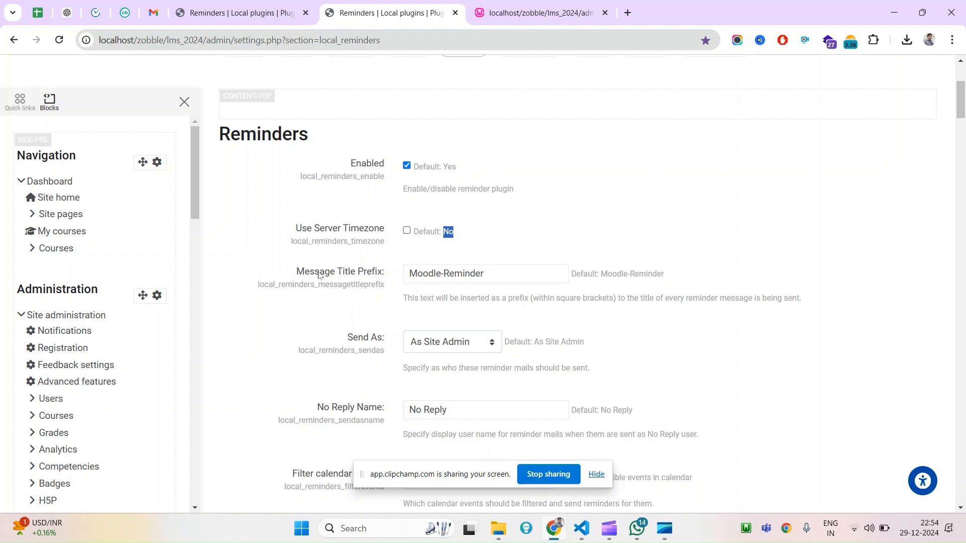
# Change the message title prefix to "Moodle-Reminder - Custom"
pyautogui.doubleClick(317, 274)
pyautogui.moveTo(316, 274); pyautogui.dragTo(523, 290)
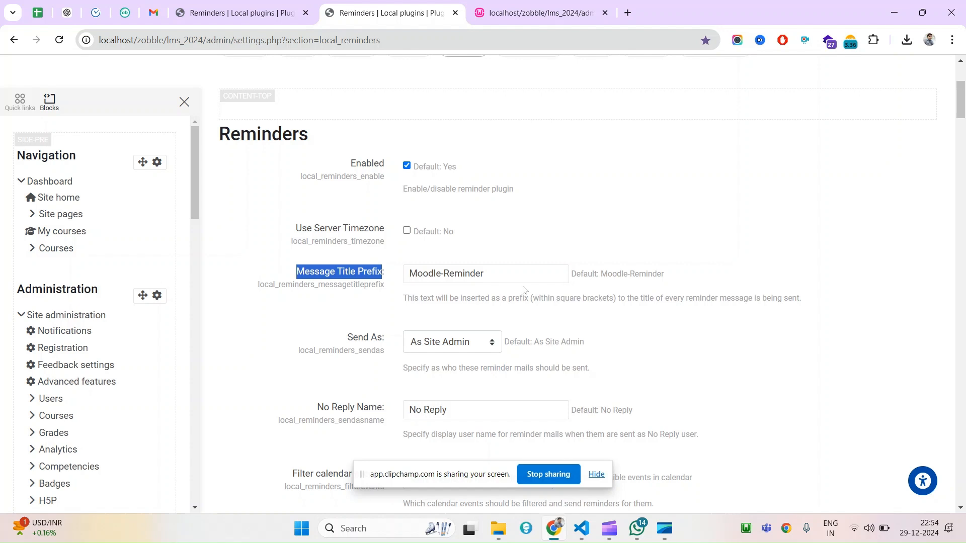
pyautogui.doubleClick(440, 277)
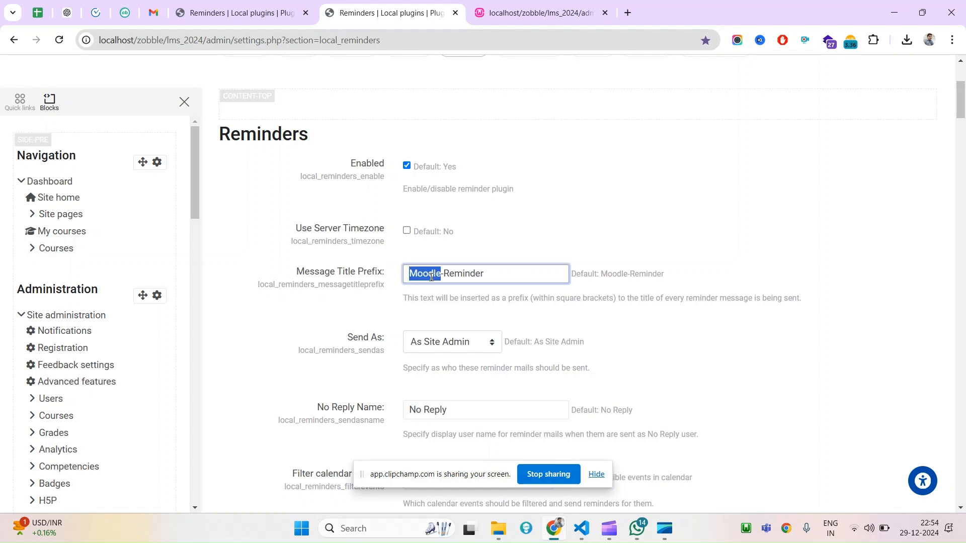
pyautogui.doubleClick(551, 277)
pyautogui.click(559, 277)
pyautogui.write('- Custom')
# Set the reminder mails to be sent as No Reply Address
pyautogui.scroll(-3, 964, 102)
pyautogui.moveTo(348, 154); pyautogui.dragTo(384, 156)
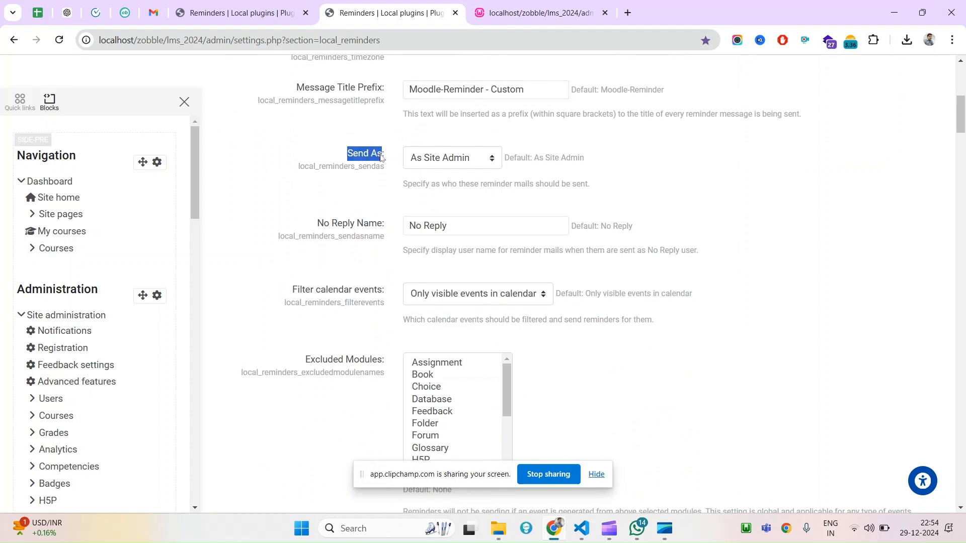
pyautogui.click(424, 158)
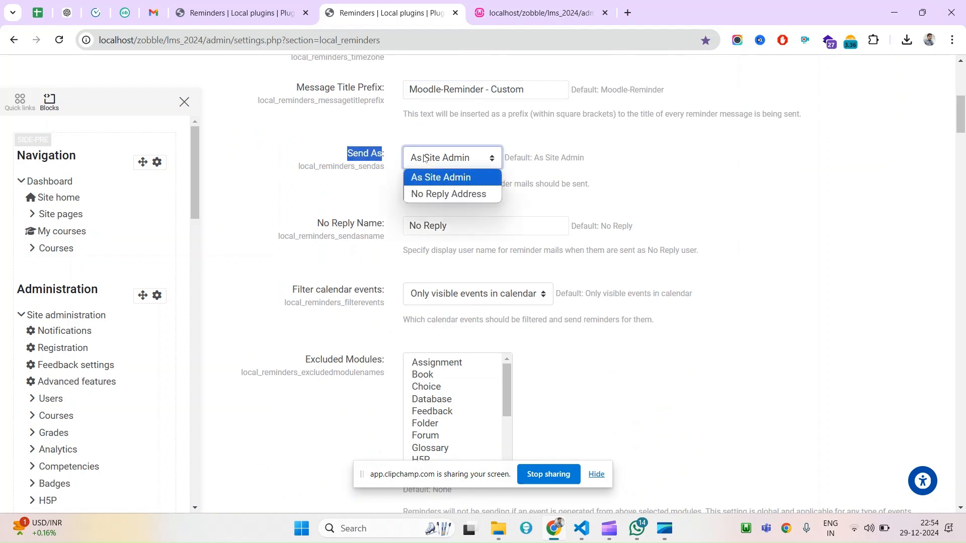
pyautogui.click(427, 197)
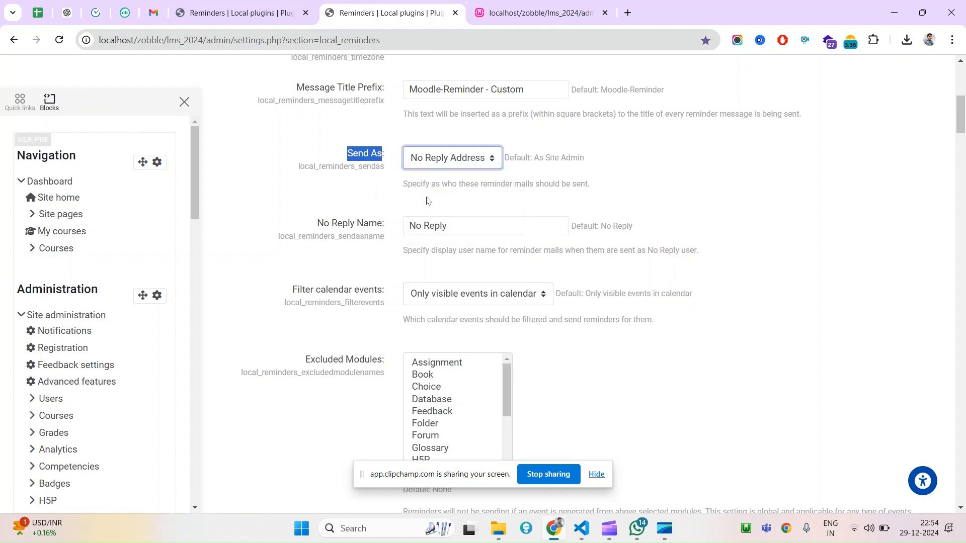
pyautogui.click(339, 161)
pyautogui.click(453, 159)
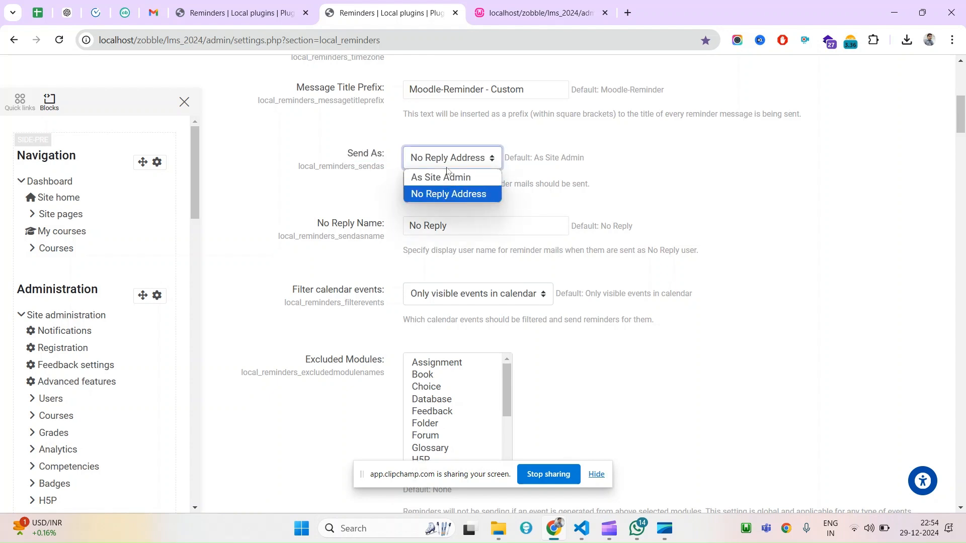
pyautogui.click(623, 190)
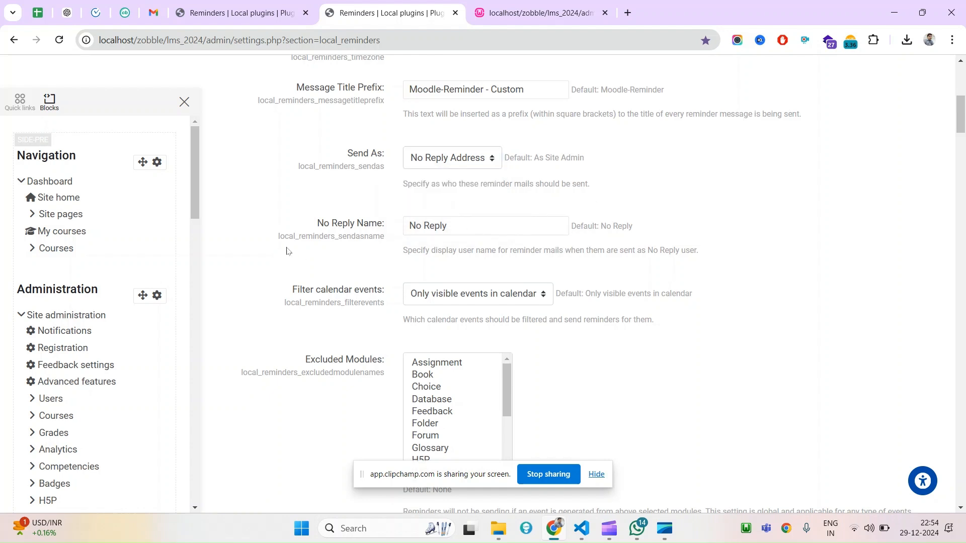
# Review the No Reply Name setting and the options for filtering calendar events
pyautogui.moveTo(317, 225); pyautogui.dragTo(388, 225)
pyautogui.click(472, 227)
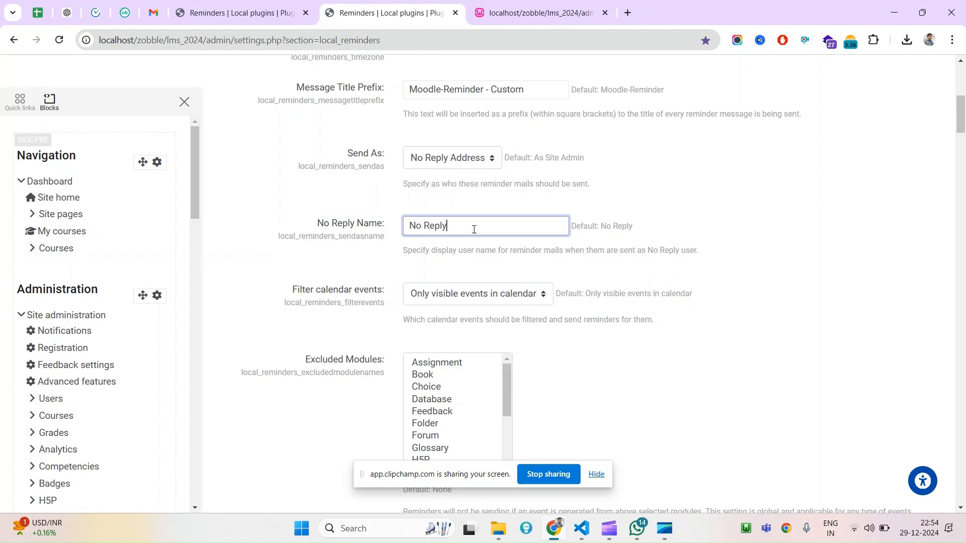
pyautogui.doubleClick(472, 226)
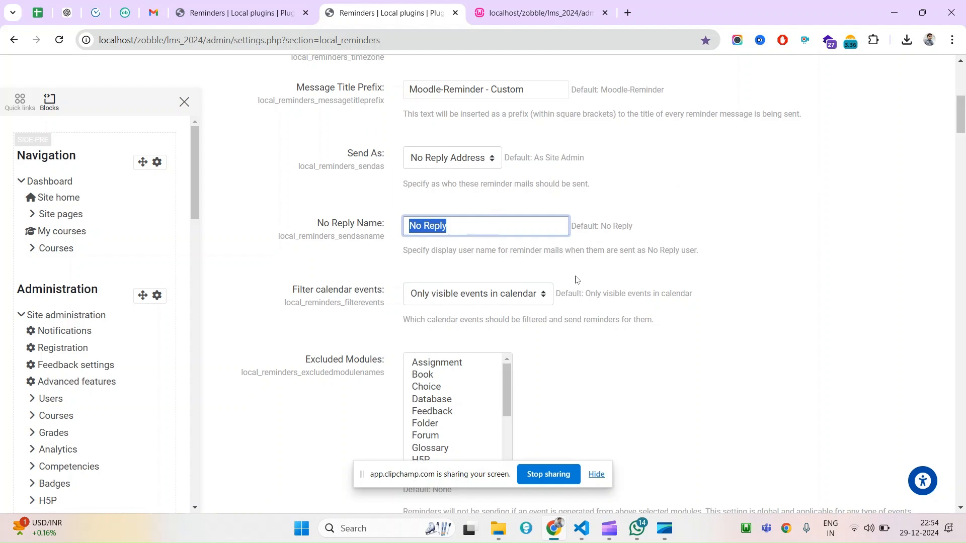
pyautogui.moveTo(292, 291); pyautogui.dragTo(383, 294)
pyautogui.click(466, 303)
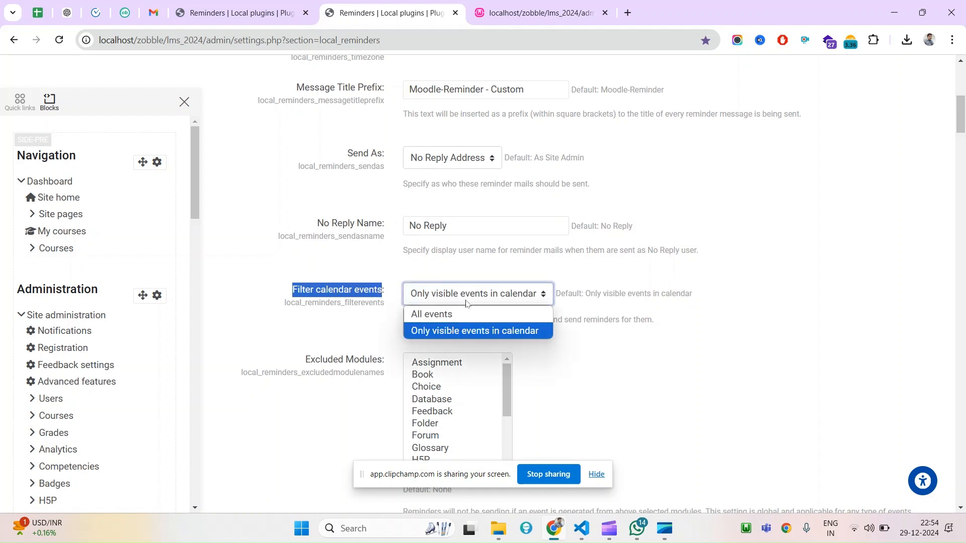
pyautogui.click(466, 303)
pyautogui.click(316, 266)
pyautogui.moveTo(315, 266); pyautogui.dragTo(681, 315)
pyautogui.tripleClick(730, 287)
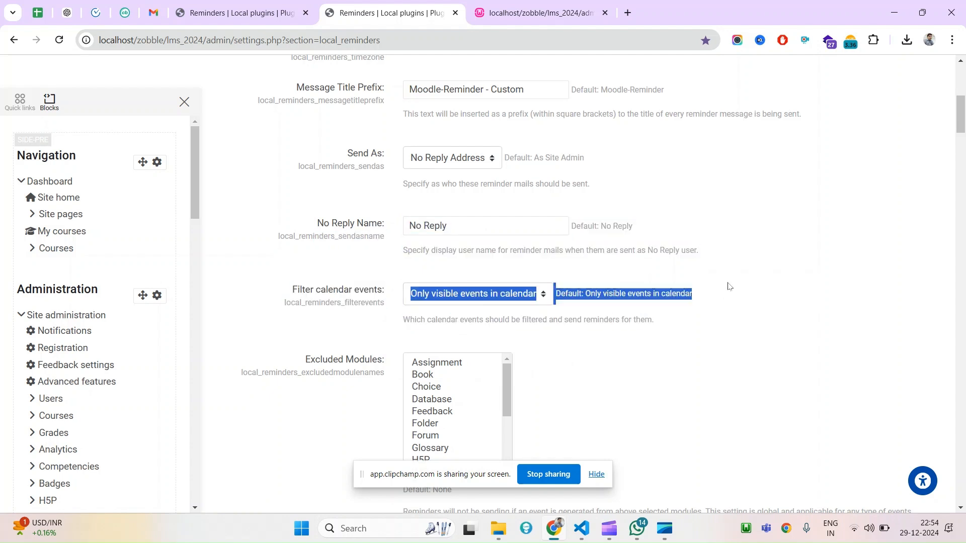
# Try excluding the range of modules from Book to customcert, and SCORM package on its own
pyautogui.moveTo(964, 104); pyautogui.dragTo(899, 122)
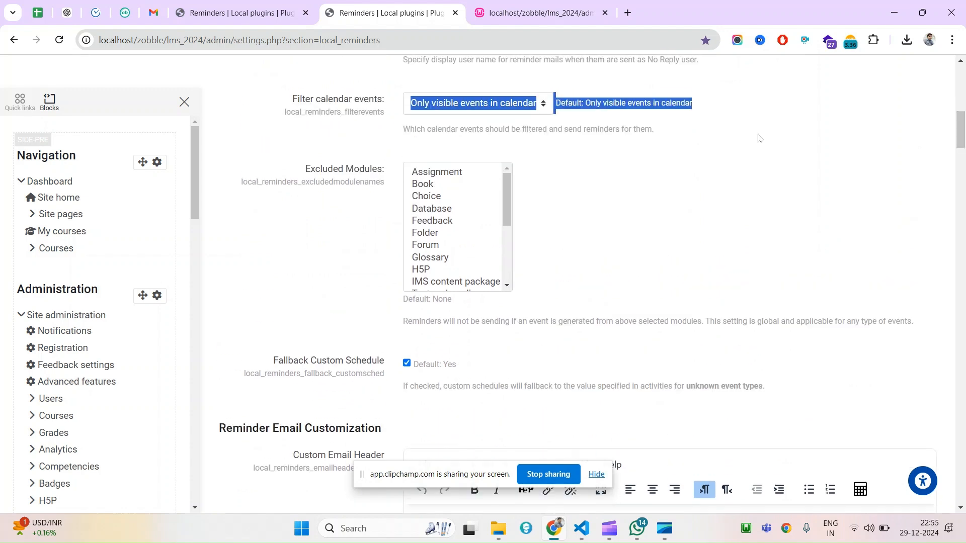
pyautogui.moveTo(299, 176); pyautogui.dragTo(382, 172)
pyautogui.moveTo(506, 194); pyautogui.dragTo(459, 189)
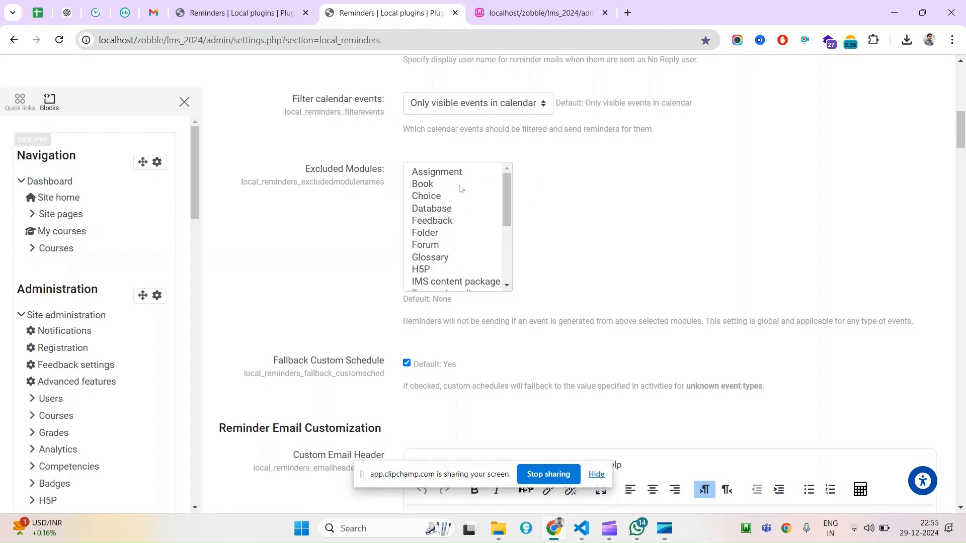
pyautogui.click(424, 189)
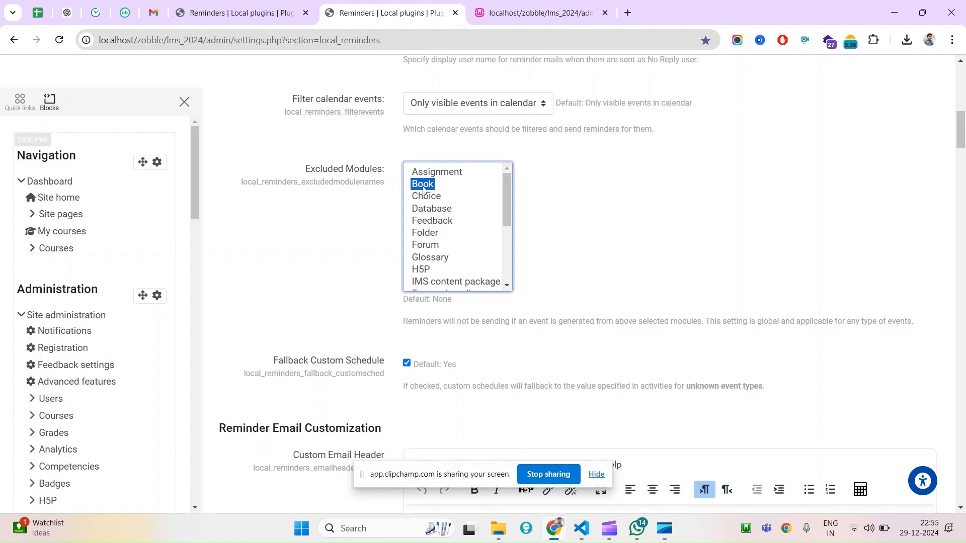
pyautogui.moveTo(425, 192); pyautogui.dragTo(446, 265)
pyautogui.scroll(-5, 453, 242)
pyautogui.keyDown('shift'); pyautogui.click(472, 281); pyautogui.keyUp('shift')
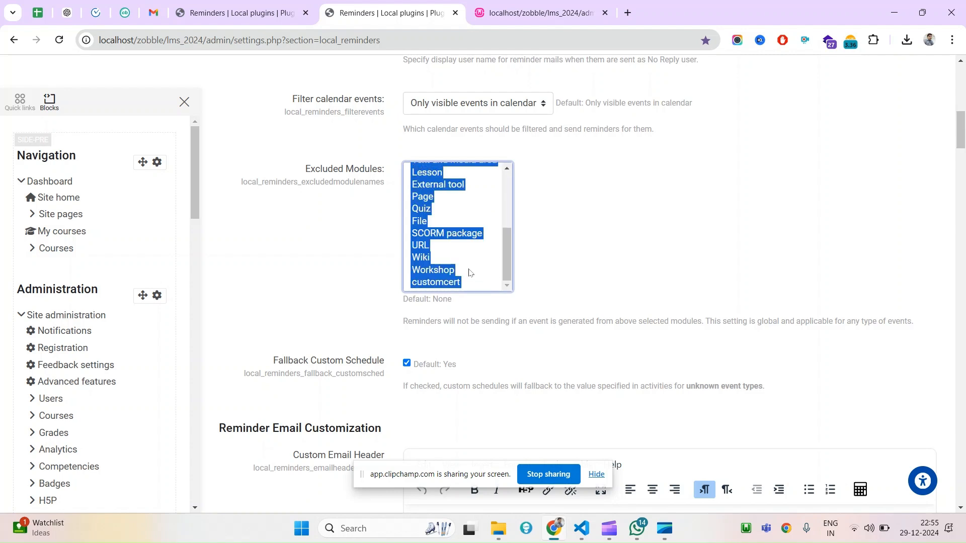
pyautogui.moveTo(305, 170); pyautogui.dragTo(377, 173)
pyautogui.click(443, 238)
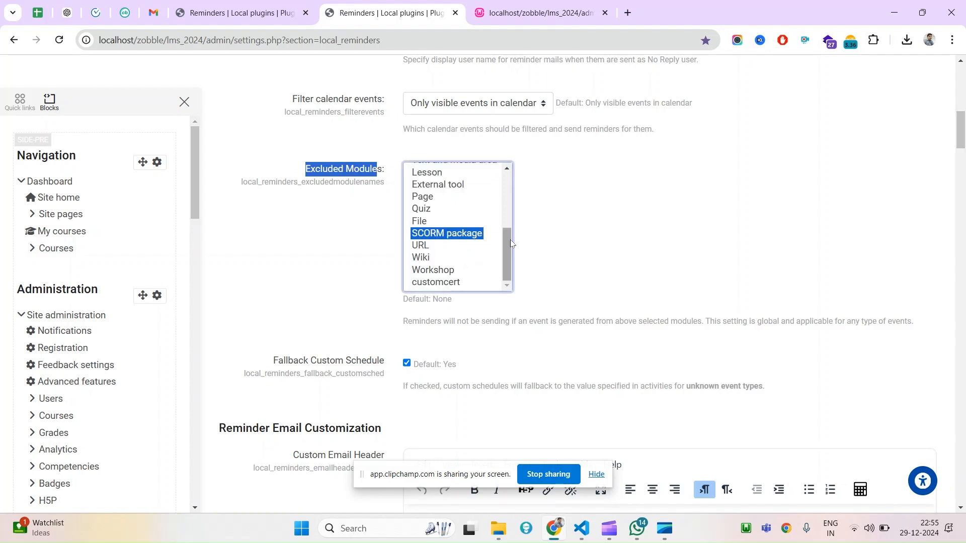
pyautogui.moveTo(507, 252); pyautogui.dragTo(514, 190)
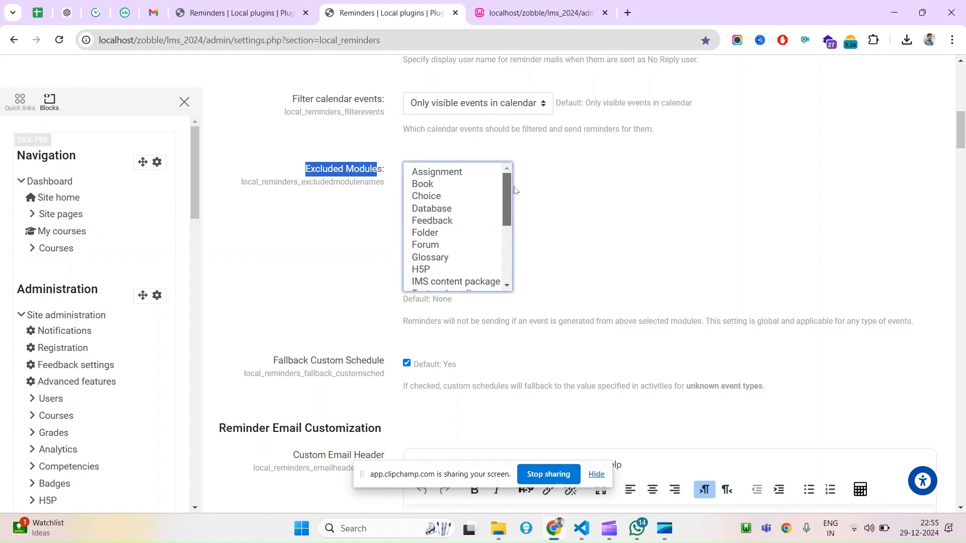
# Select Choice and Feedback together as the excluded modules for reminders
pyautogui.click(428, 197)
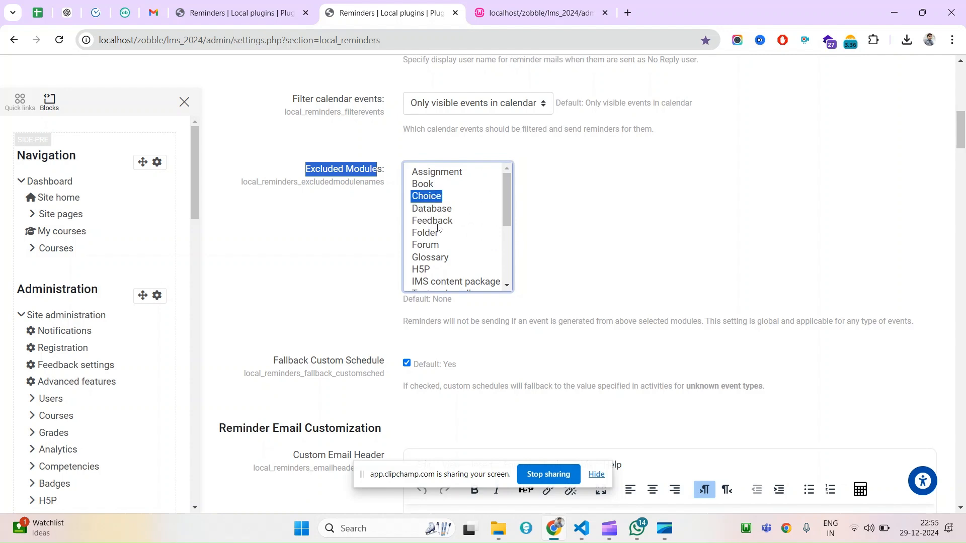
pyautogui.keyDown('ctrl'); pyautogui.click(438, 225); pyautogui.keyUp('ctrl')
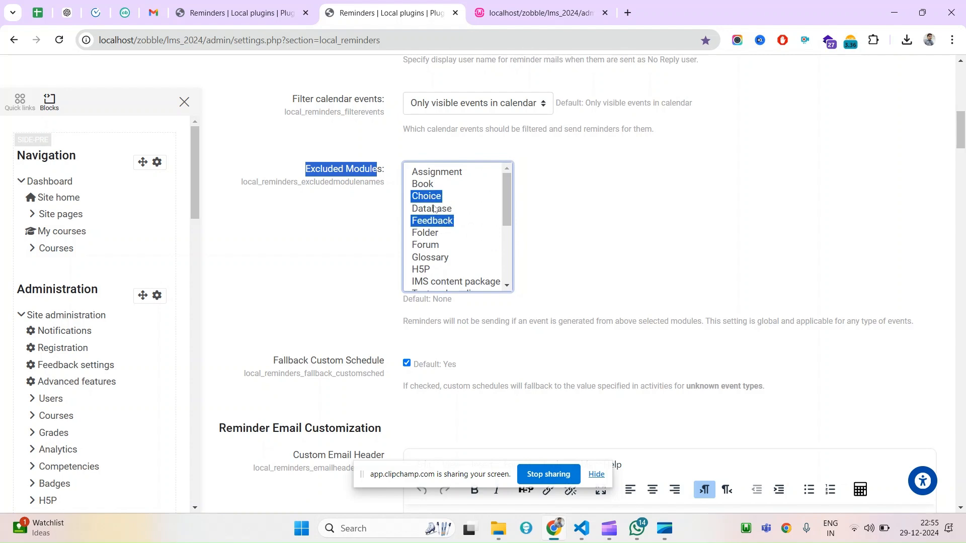
pyautogui.click(367, 193)
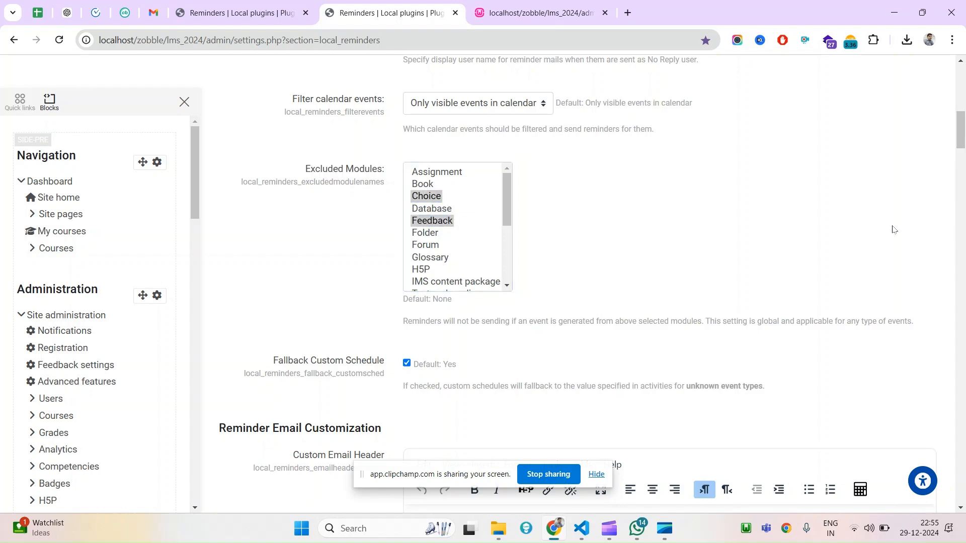
# Read the Fallback Custom Schedule description, noting how it applies to unknown event types
pyautogui.scroll(-3, 961, 150)
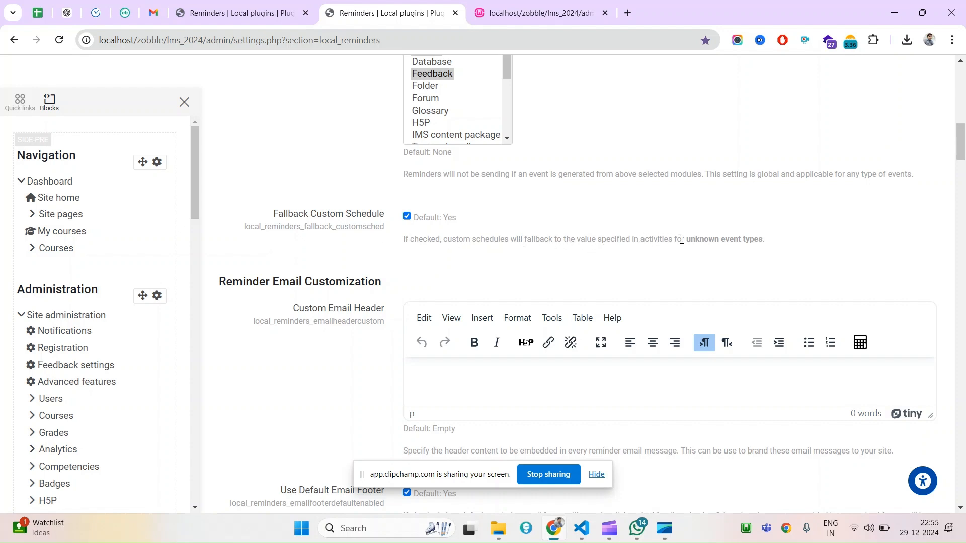
pyautogui.moveTo(698, 243); pyautogui.dragTo(717, 234)
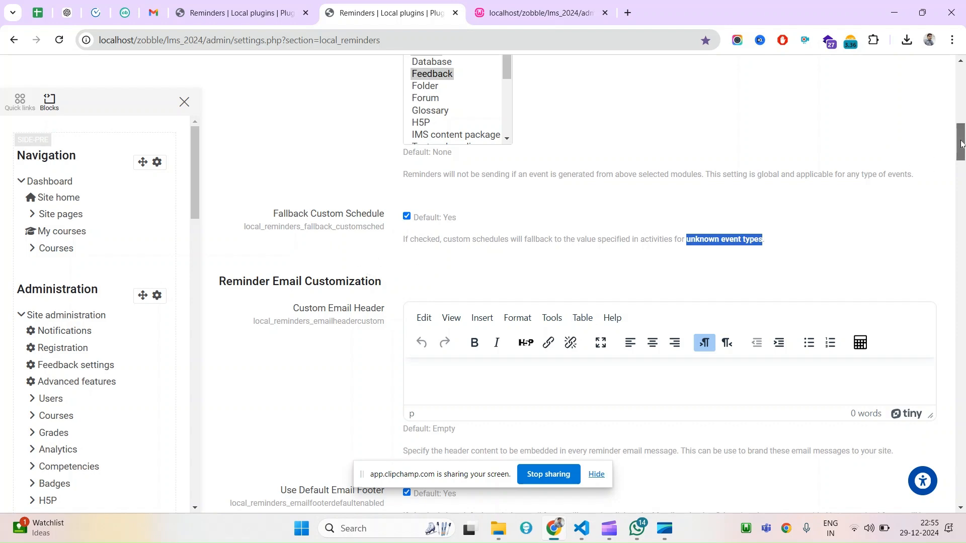
# Review the Reminder Email Customization settings, covering the custom header, the default footer option and the custom footer
pyautogui.moveTo(961, 145); pyautogui.dragTo(961, 156)
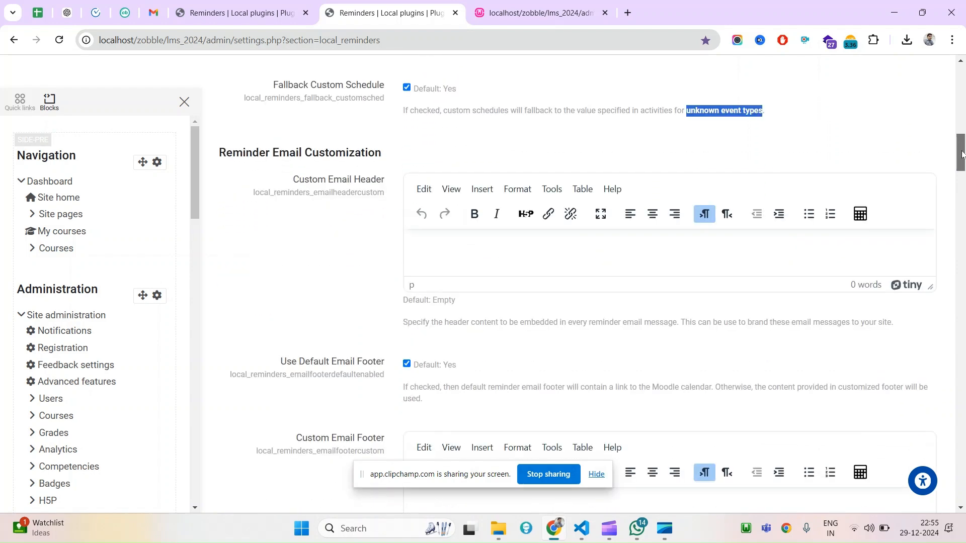
pyautogui.moveTo(231, 153); pyautogui.dragTo(354, 152)
pyautogui.moveTo(294, 182); pyautogui.dragTo(396, 182)
pyautogui.click(262, 207)
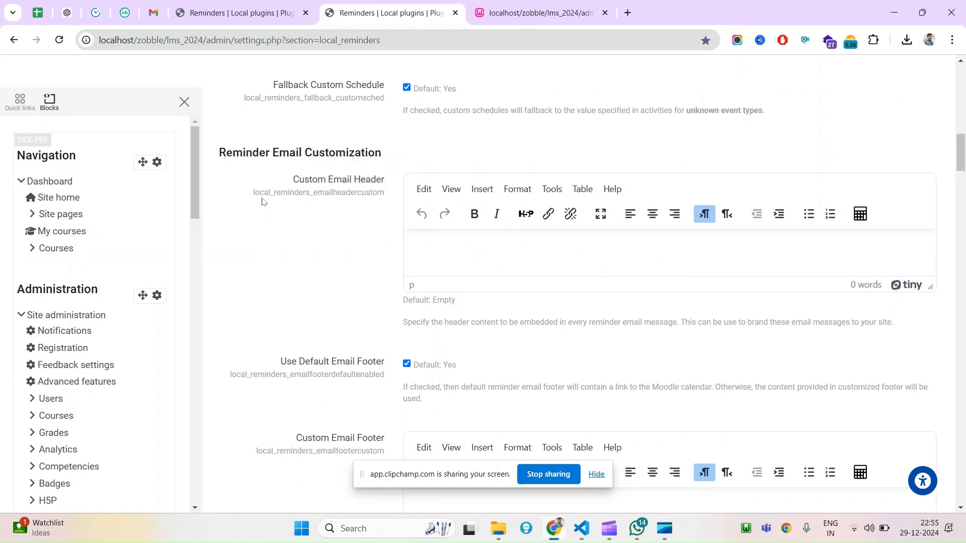
pyautogui.moveTo(227, 163); pyautogui.dragTo(452, 320)
pyautogui.click(497, 341)
pyautogui.moveTo(961, 162); pyautogui.dragTo(962, 176)
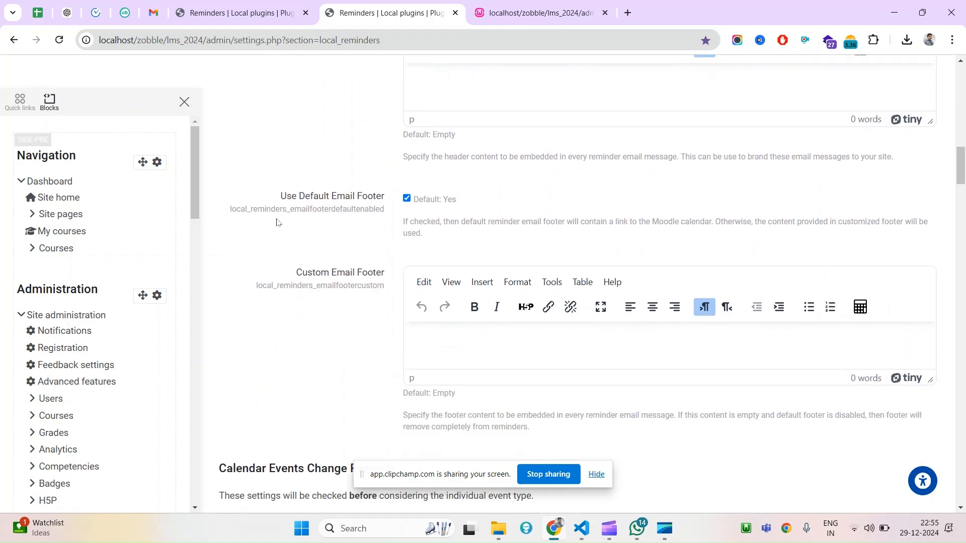
pyautogui.moveTo(279, 196); pyautogui.dragTo(388, 198)
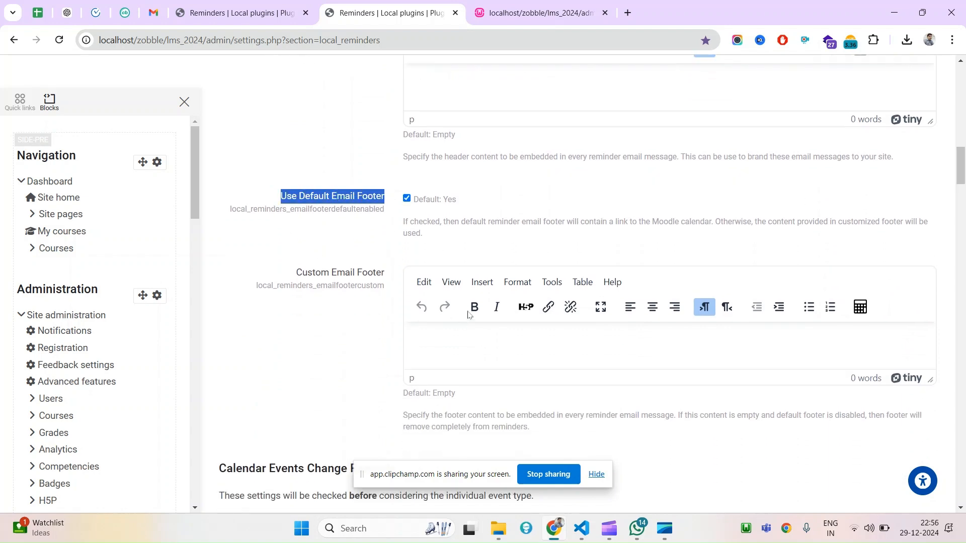
pyautogui.moveTo(962, 172); pyautogui.dragTo(963, 204)
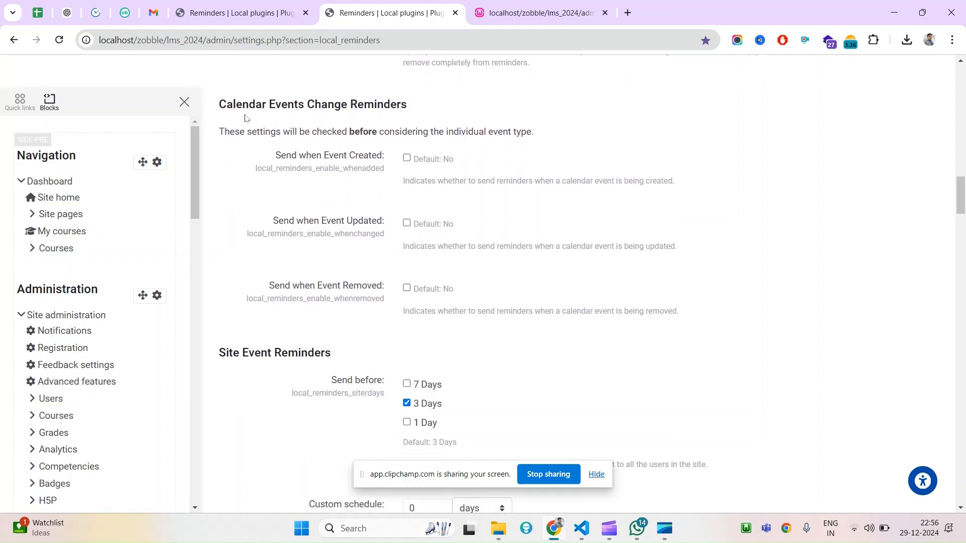
# Review the Calendar Events Change Reminders options for events being created, updated and removed
pyautogui.moveTo(240, 108); pyautogui.dragTo(372, 106)
pyautogui.doubleClick(241, 134)
pyautogui.moveTo(241, 133); pyautogui.dragTo(576, 311)
pyautogui.click(543, 333)
pyautogui.moveTo(673, 319); pyautogui.dragTo(274, 152)
pyautogui.tripleClick(274, 153)
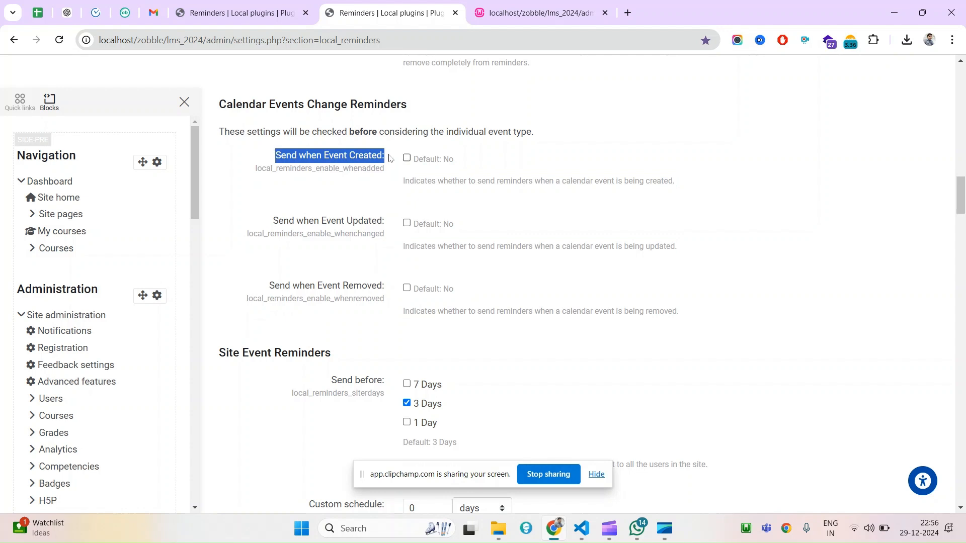
pyautogui.moveTo(269, 229); pyautogui.dragTo(394, 243)
pyautogui.moveTo(262, 289); pyautogui.dragTo(388, 287)
pyautogui.moveTo(675, 326); pyautogui.dragTo(222, 105)
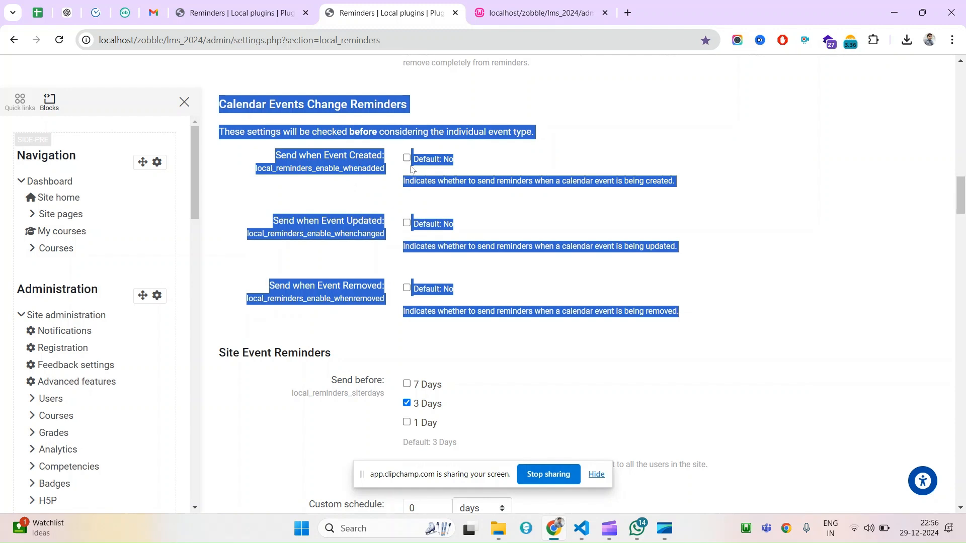
# Check the default values of the three calendar change reminder options and reread the whole section
pyautogui.doubleClick(446, 158)
pyautogui.doubleClick(427, 160)
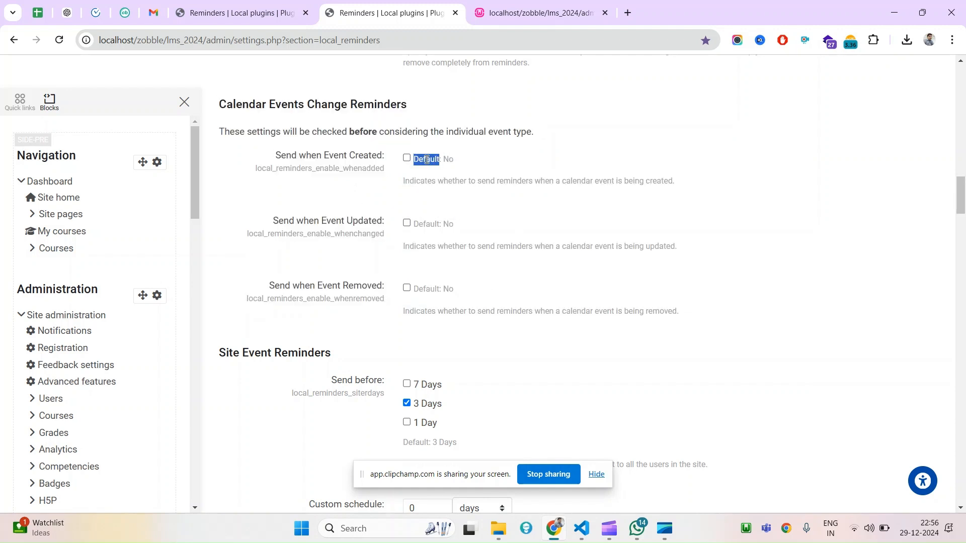
pyautogui.doubleClick(442, 224)
pyautogui.moveTo(738, 319); pyautogui.dragTo(271, 142)
pyautogui.click(604, 371)
pyautogui.moveTo(961, 200); pyautogui.dragTo(960, 201)
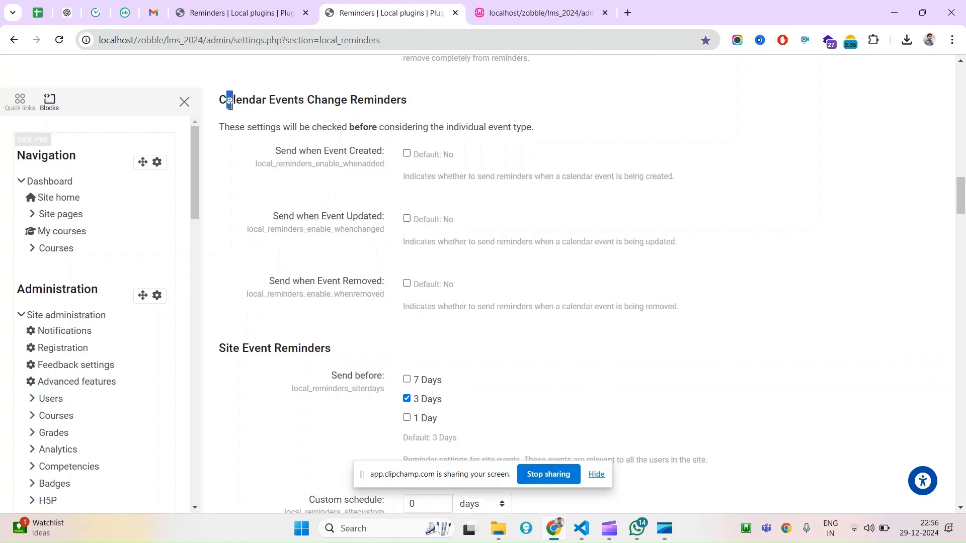
pyautogui.moveTo(373, 106); pyautogui.dragTo(401, 308)
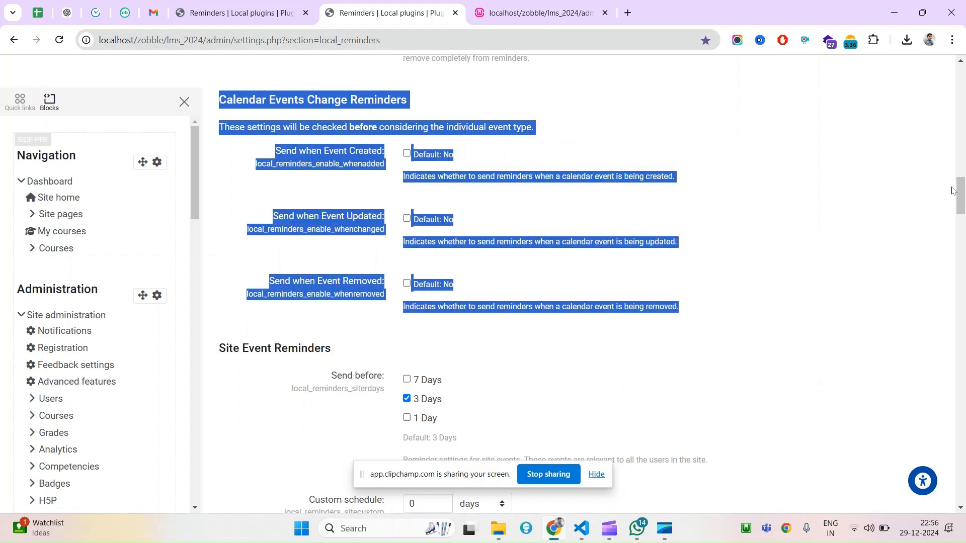
# Review the Site Event Reminders section, including Send before, Custom schedule and Enable for Calendar Change Events
pyautogui.scroll(-3, 956, 194)
pyautogui.moveTo(222, 121); pyautogui.dragTo(282, 119)
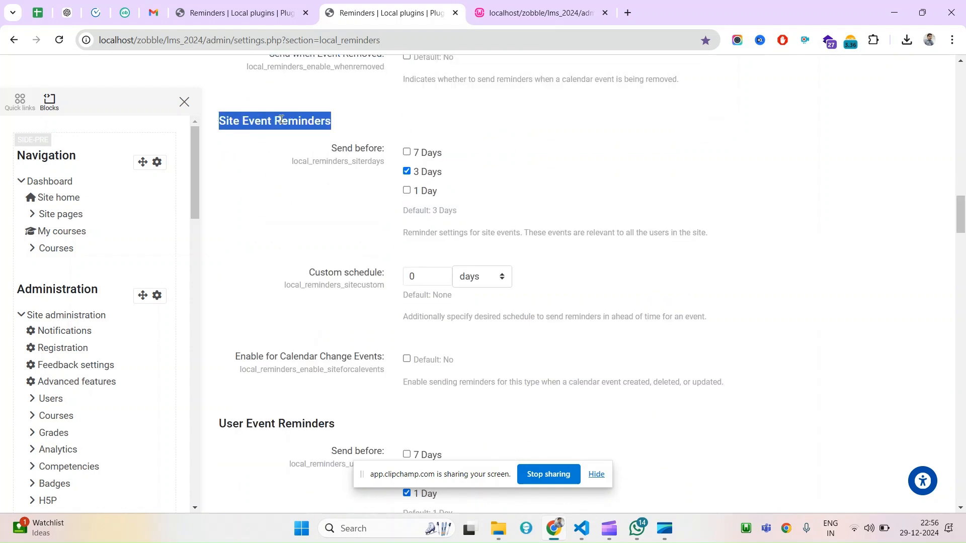
pyautogui.tripleClick(367, 149)
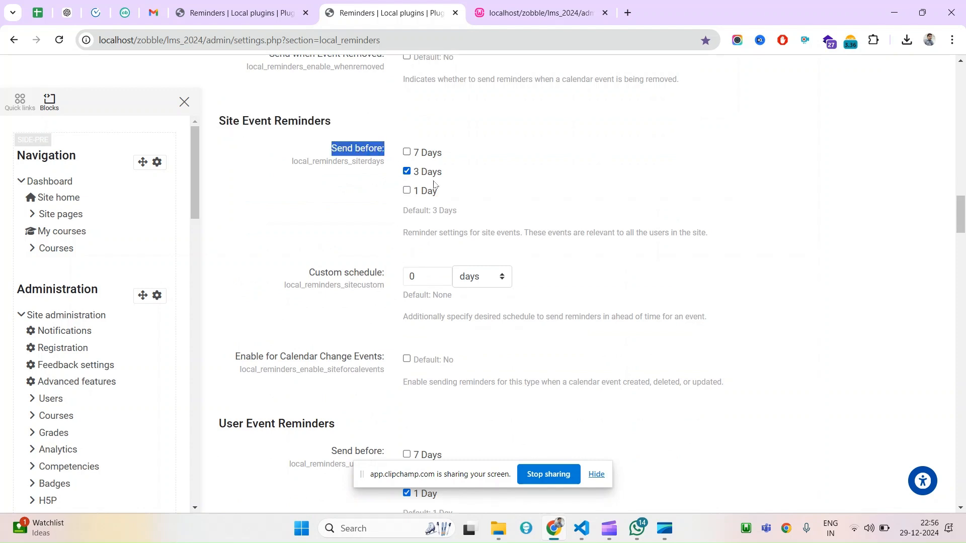
pyautogui.scroll(-3, 950, 229)
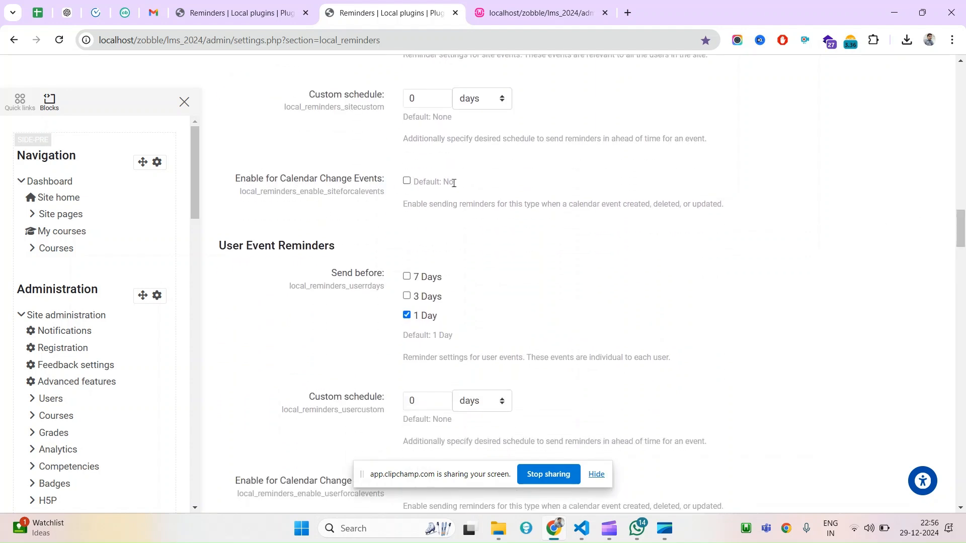
pyautogui.moveTo(960, 224); pyautogui.dragTo(961, 217)
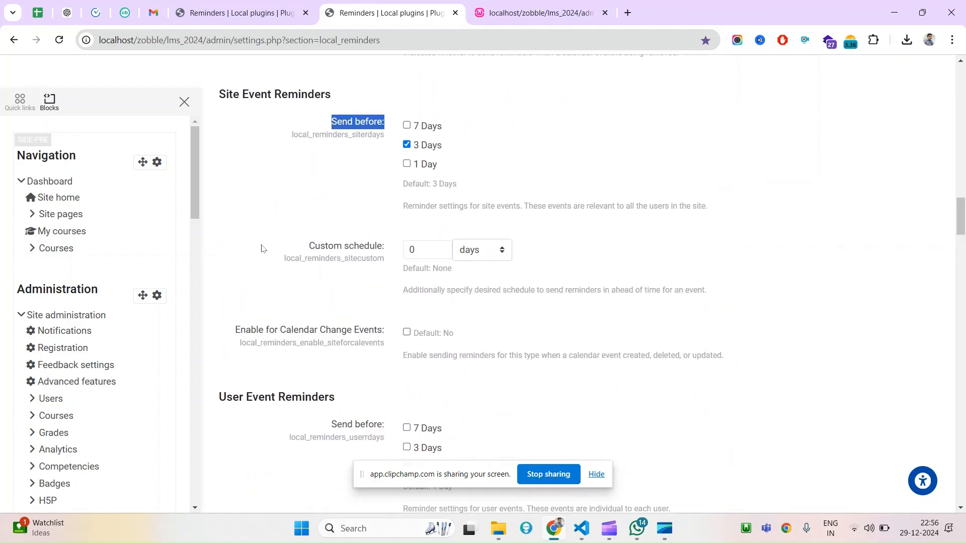
# Open the site dashboard, find its December 2024 calendar and briefly view the new event form
pyautogui.click(236, 11)
pyautogui.click(225, 141)
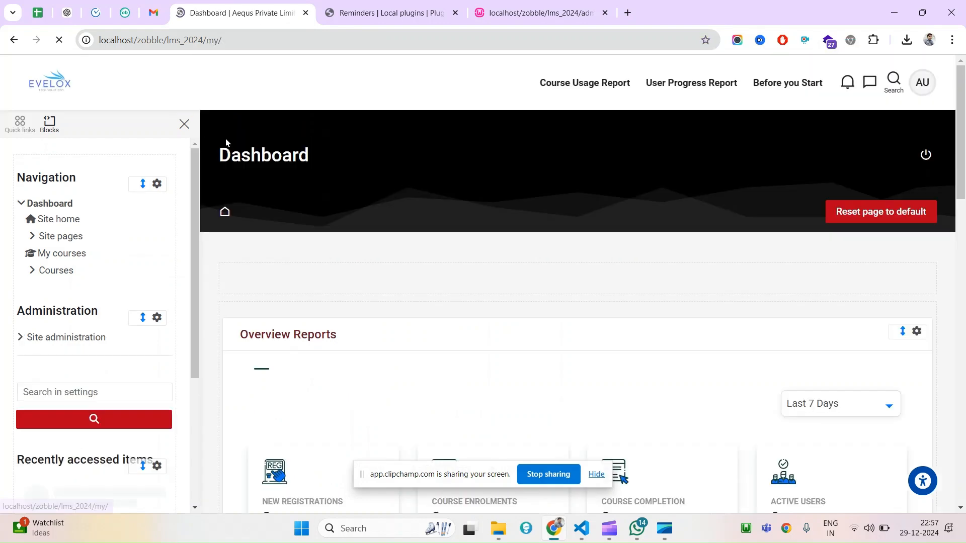
pyautogui.moveTo(964, 170); pyautogui.dragTo(963, 398)
pyautogui.click(671, 253)
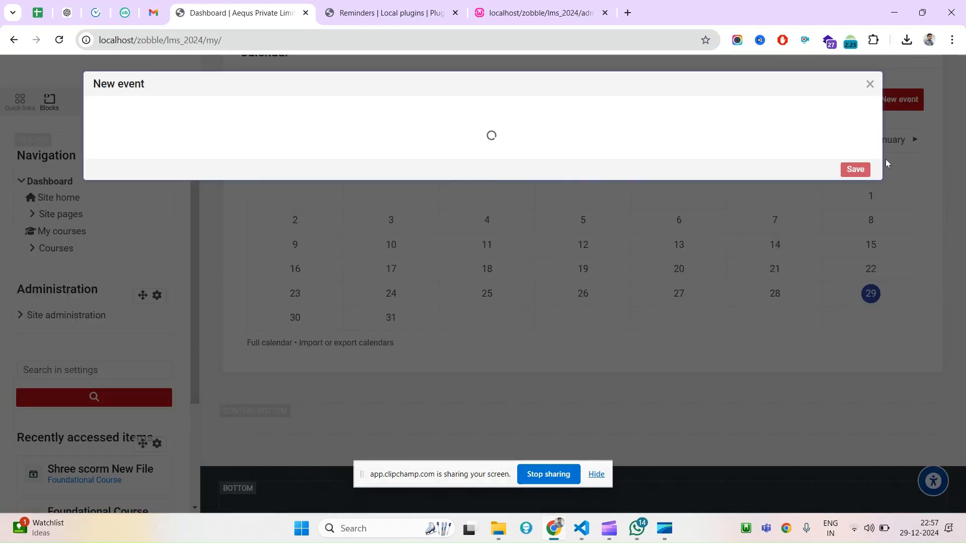
pyautogui.click(870, 84)
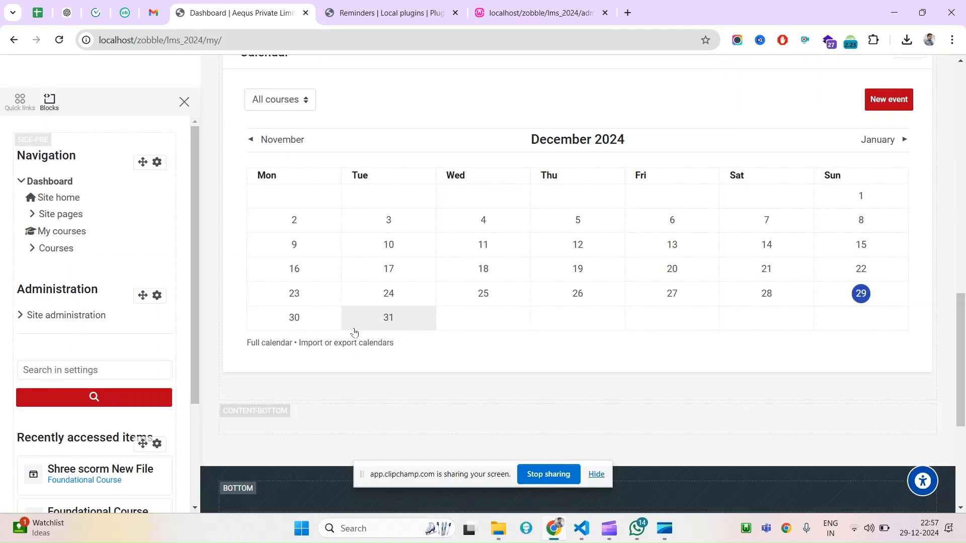
# Open a new event form from the calendar and try different event types, finishing on Category
pyautogui.click(303, 320)
pyautogui.click(340, 246)
pyautogui.click(337, 184)
pyautogui.click(332, 241)
pyautogui.click(335, 186)
pyautogui.click(320, 224)
pyautogui.click(334, 193)
pyautogui.click(332, 226)
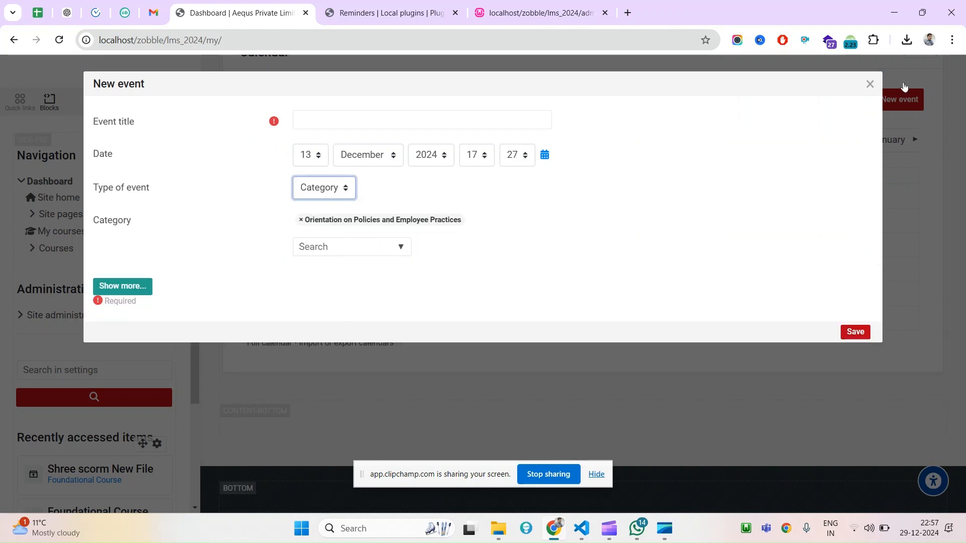
# Add 7 Days and 1 Day to the site event reminder schedule and enable Calendar Change Events for site events
pyautogui.click(372, 6)
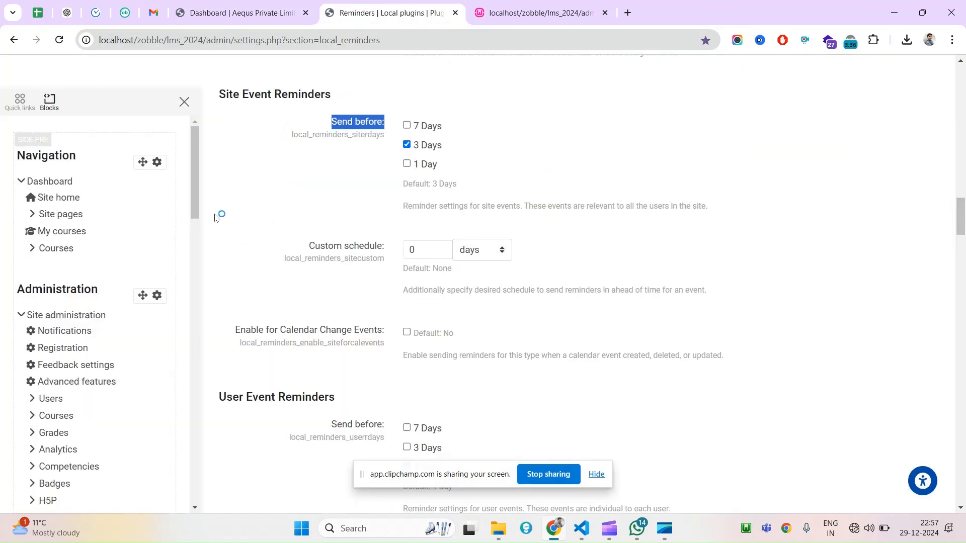
pyautogui.click(509, 134)
pyautogui.click(423, 132)
pyautogui.click(427, 165)
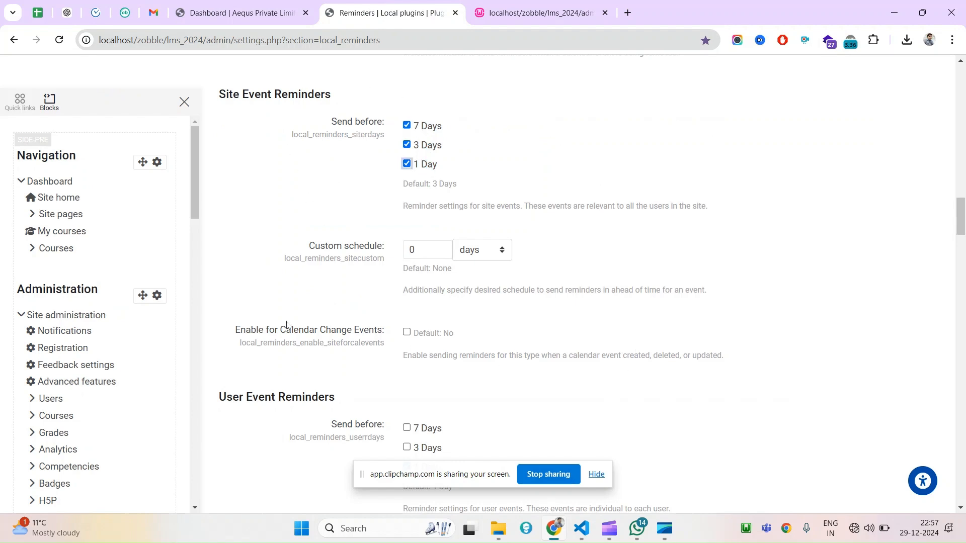
pyautogui.moveTo(236, 332); pyautogui.dragTo(385, 335)
pyautogui.click(408, 333)
# Try the Send when Event Created option under Calendar Events Change Reminders
pyautogui.moveTo(962, 221); pyautogui.dragTo(964, 200)
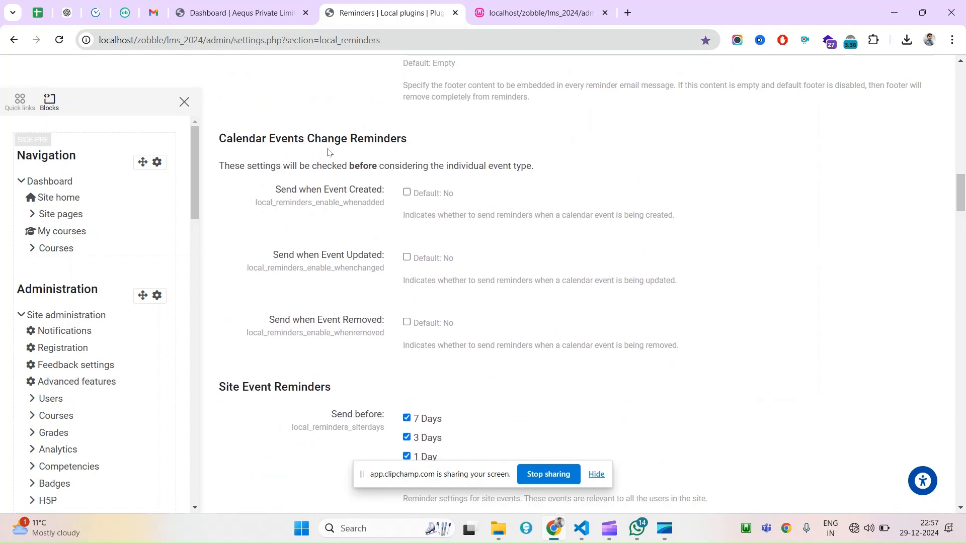
pyautogui.tripleClick(291, 190)
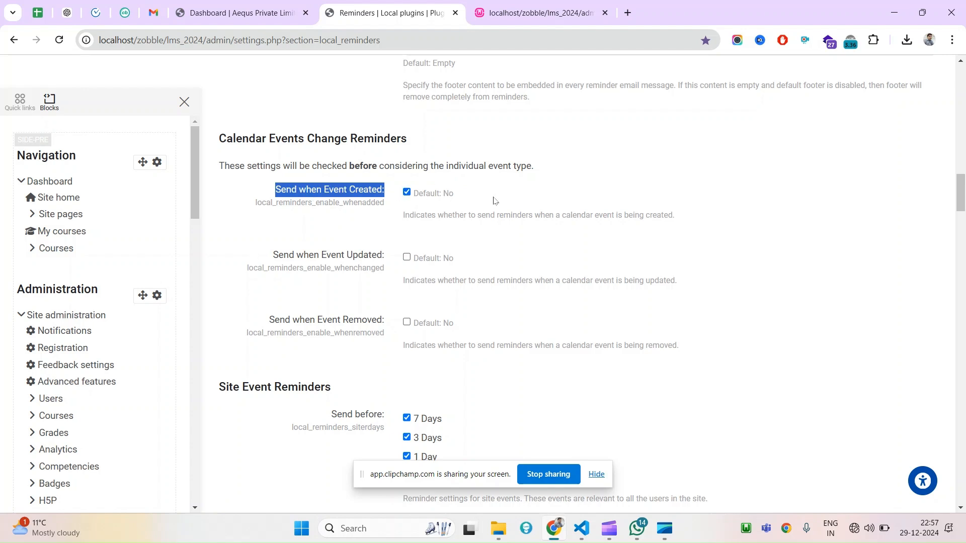
pyautogui.click(407, 194)
pyautogui.click(852, 195)
# Read the description of Enable for Calendar Change Events in the Site Event Reminders section
pyautogui.scroll(-7, 345, 255)
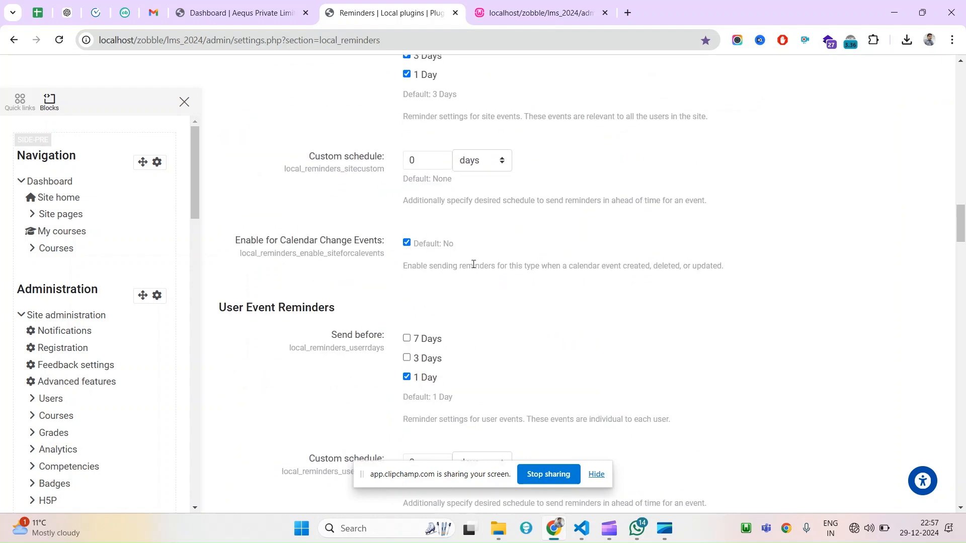
pyautogui.moveTo(412, 267); pyautogui.dragTo(612, 264)
pyautogui.doubleClick(708, 267)
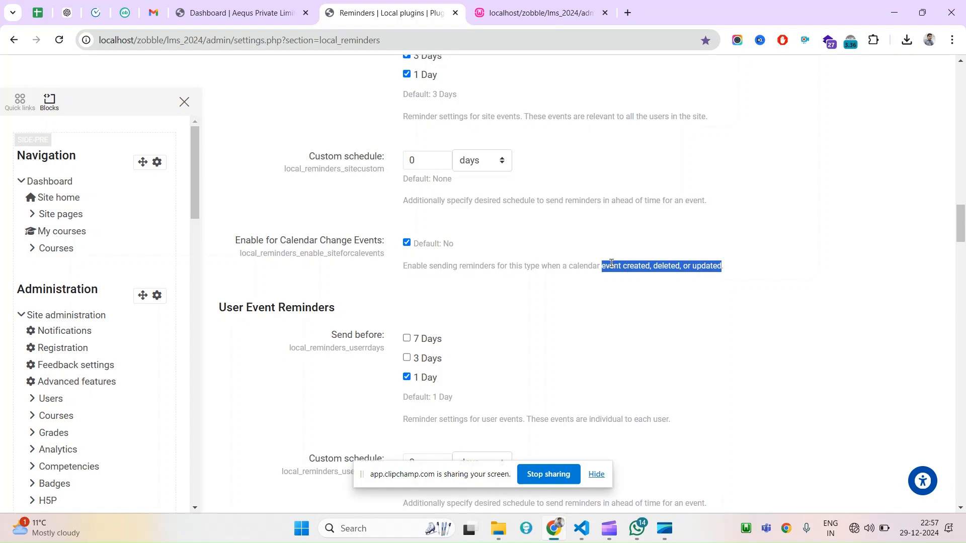
# Enable calendar change reminders for events being created, updated and removed
pyautogui.moveTo(963, 221); pyautogui.dragTo(964, 191)
pyautogui.click(406, 183)
pyautogui.click(406, 249)
pyautogui.click(407, 313)
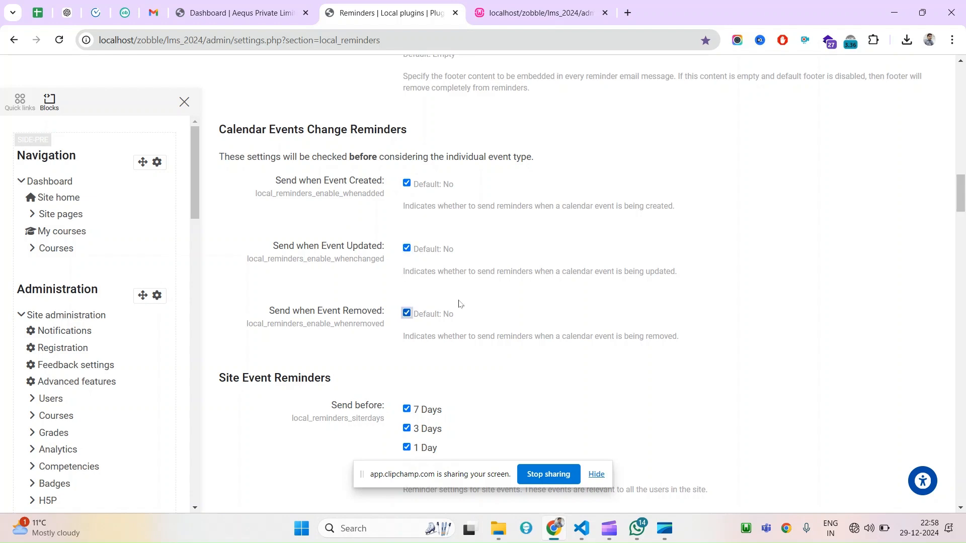
# Turn Enable for Calendar Change Events off and back on for site event reminders
pyautogui.moveTo(962, 198); pyautogui.dragTo(960, 219)
pyautogui.click(406, 289)
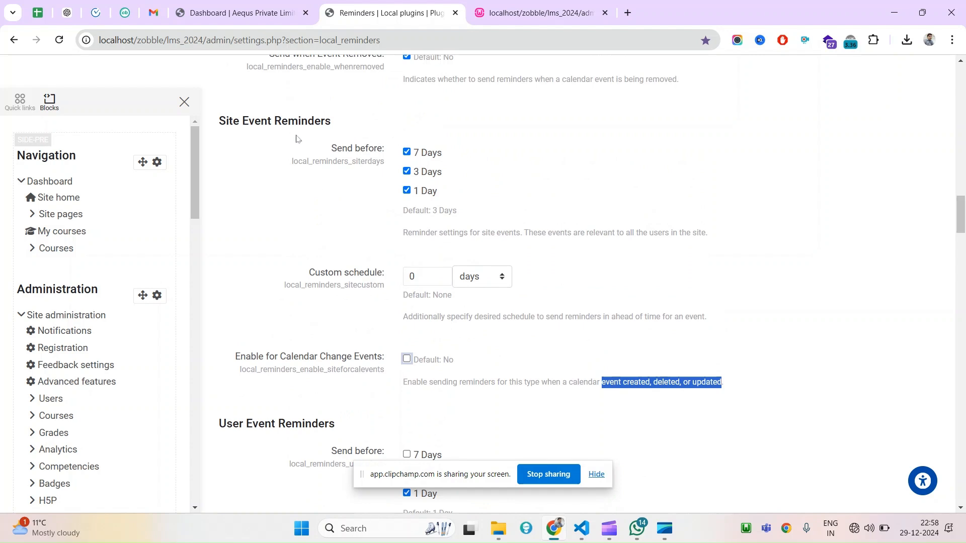
pyautogui.click(408, 360)
# Find the User Event Reminders section and look at its settings
pyautogui.moveTo(963, 220); pyautogui.dragTo(963, 246)
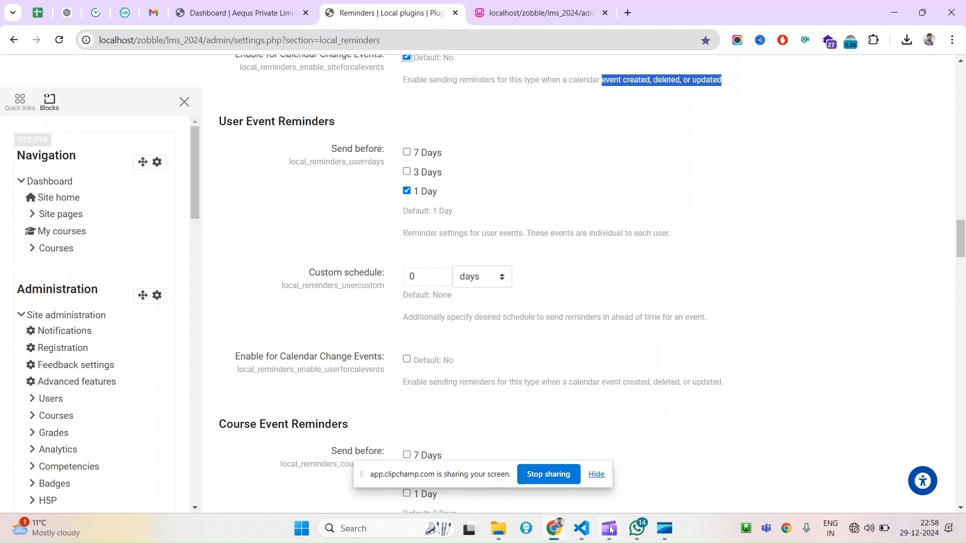
pyautogui.moveTo(612, 531)
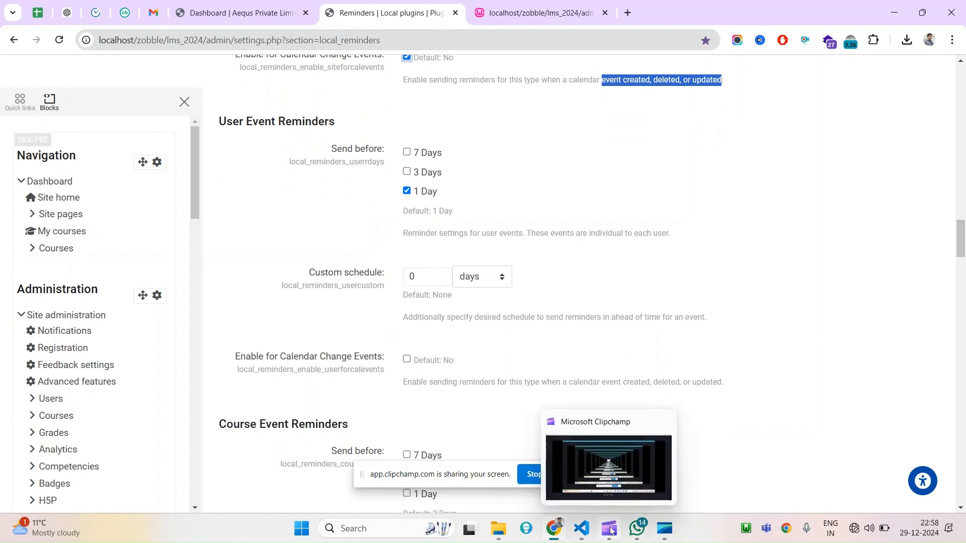
pyautogui.doubleClick(233, 124)
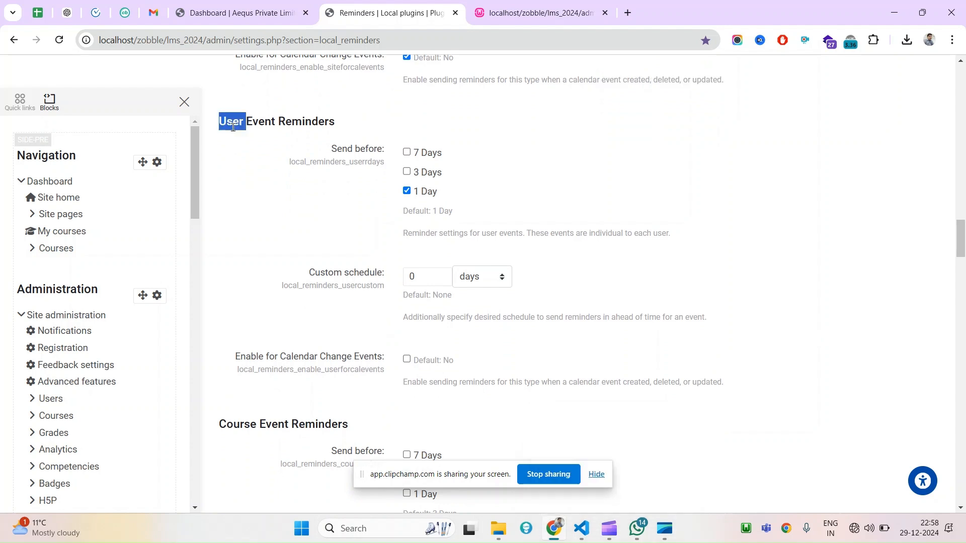
pyautogui.moveTo(233, 127); pyautogui.dragTo(328, 123)
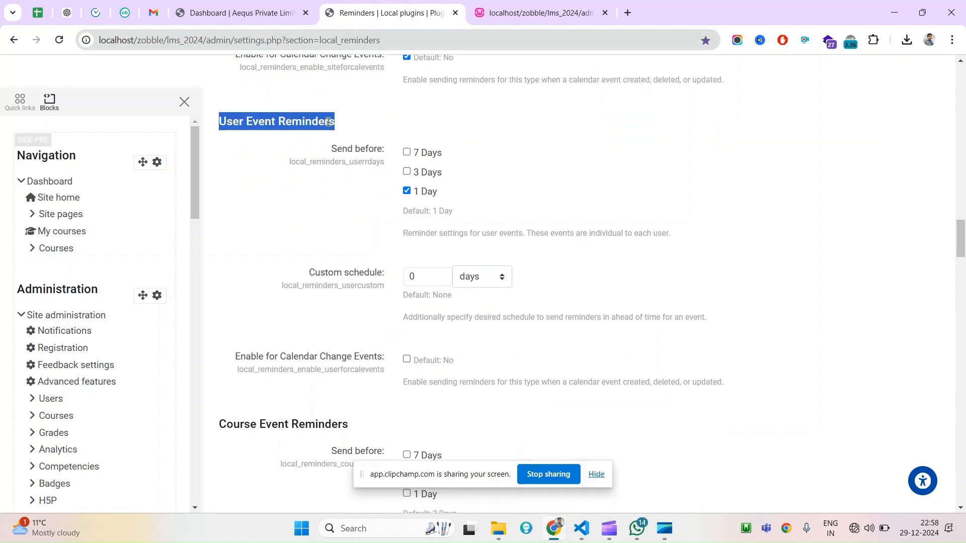
# Set the type of event to User in the dashboard's new event form and return to the Reminders settings
pyautogui.click(275, 6)
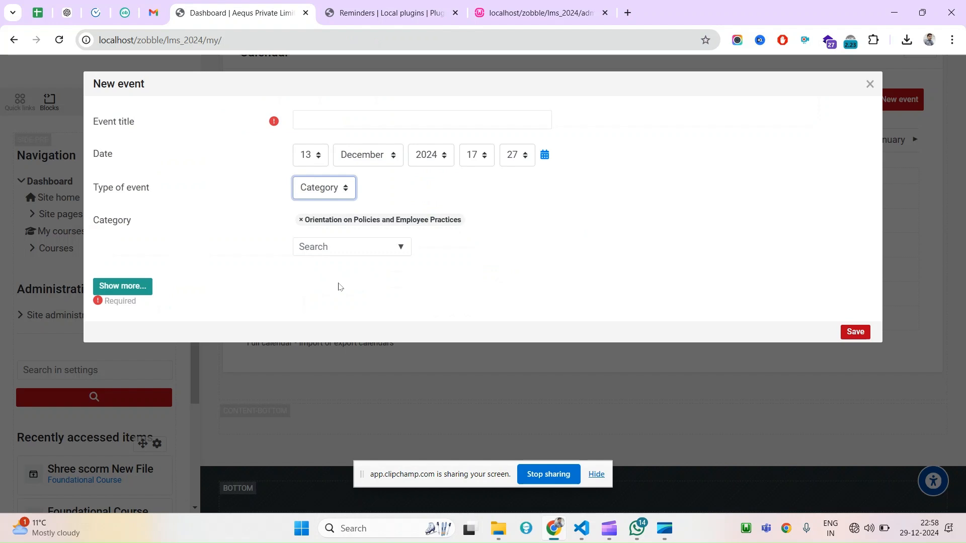
pyautogui.click(340, 196)
pyautogui.click(328, 208)
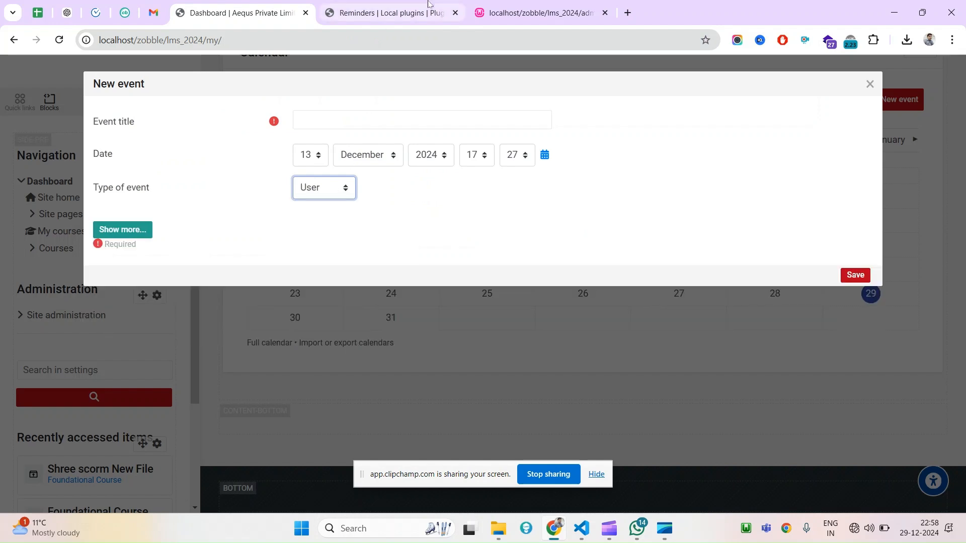
pyautogui.click(428, 4)
pyautogui.click(504, 4)
pyautogui.click(368, 3)
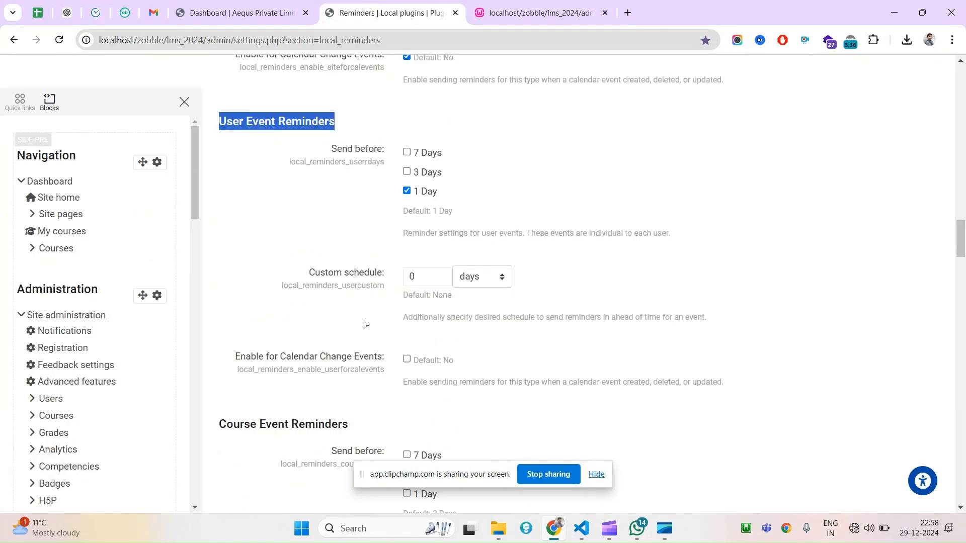
# Review the user event reminder options and the Course Event Reminders section
pyautogui.moveTo(286, 176); pyautogui.dragTo(594, 366)
pyautogui.moveTo(962, 246); pyautogui.dragTo(961, 269)
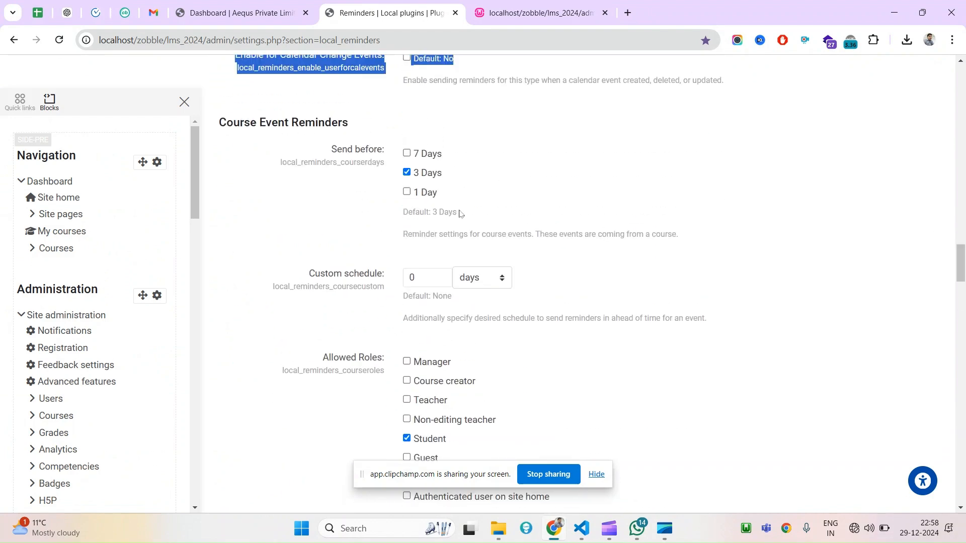
pyautogui.doubleClick(228, 132)
pyautogui.moveTo(228, 132); pyautogui.dragTo(335, 132)
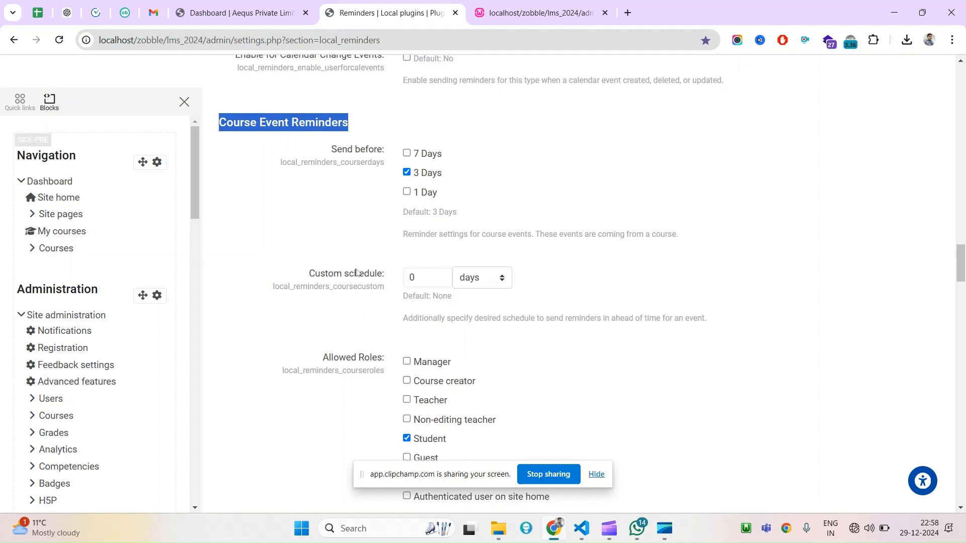
# Review the Custom schedule and Allowed Roles settings under Course Event Reminders
pyautogui.moveTo(315, 274); pyautogui.dragTo(423, 278)
pyautogui.moveTo(961, 267); pyautogui.dragTo(963, 276)
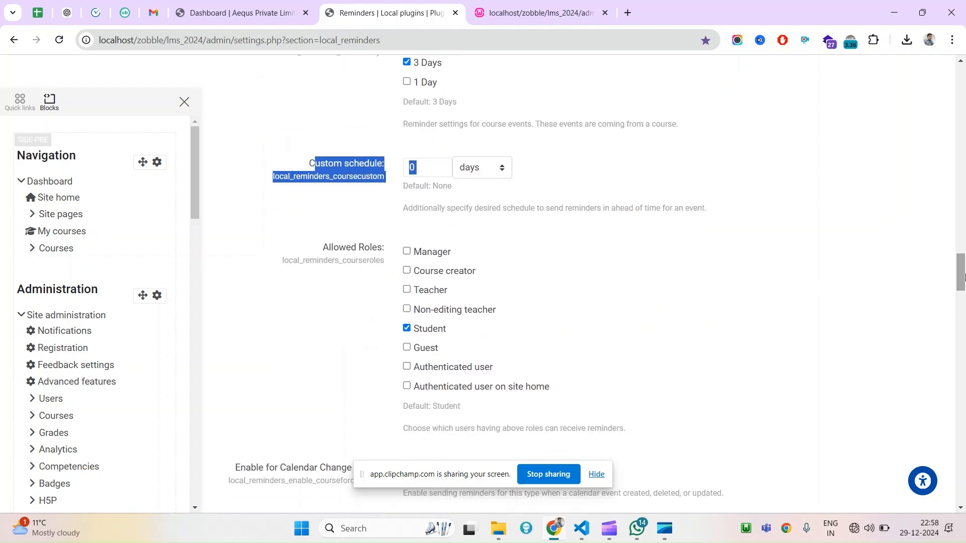
pyautogui.moveTo(323, 249); pyautogui.dragTo(373, 252)
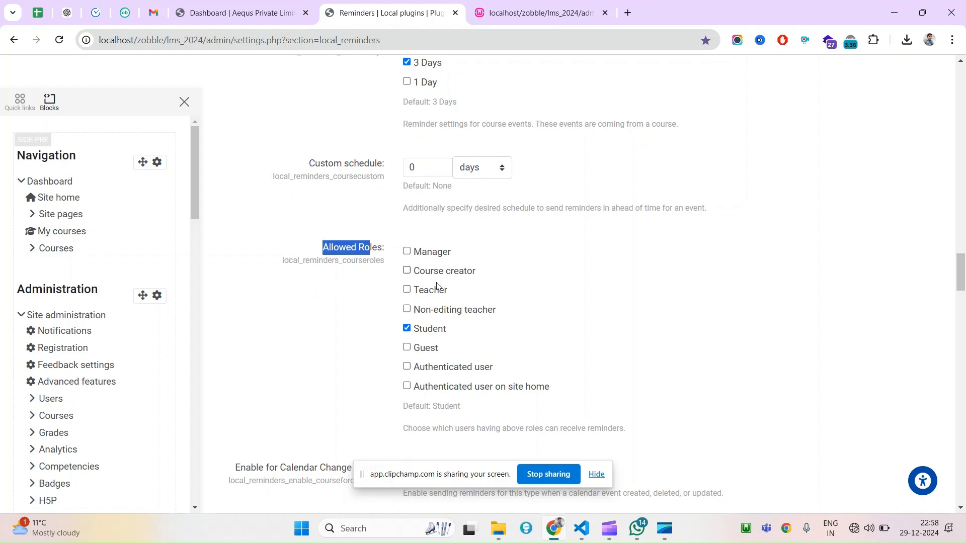
pyautogui.moveTo(403, 429)
pyautogui.mouseDown()
pyautogui.moveTo(639, 436)
pyautogui.moveTo(398, 436)
pyautogui.mouseUp()
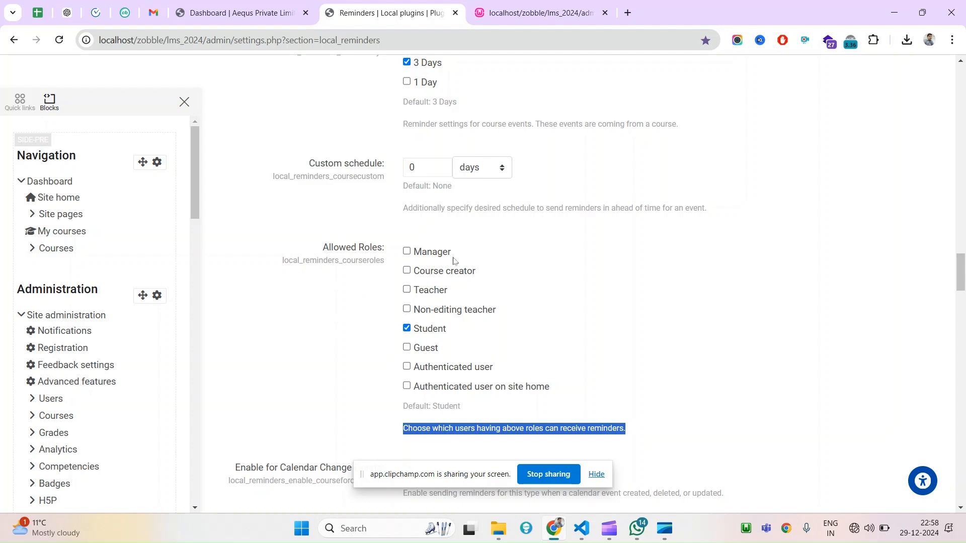
pyautogui.moveTo(960, 274); pyautogui.dragTo(963, 266)
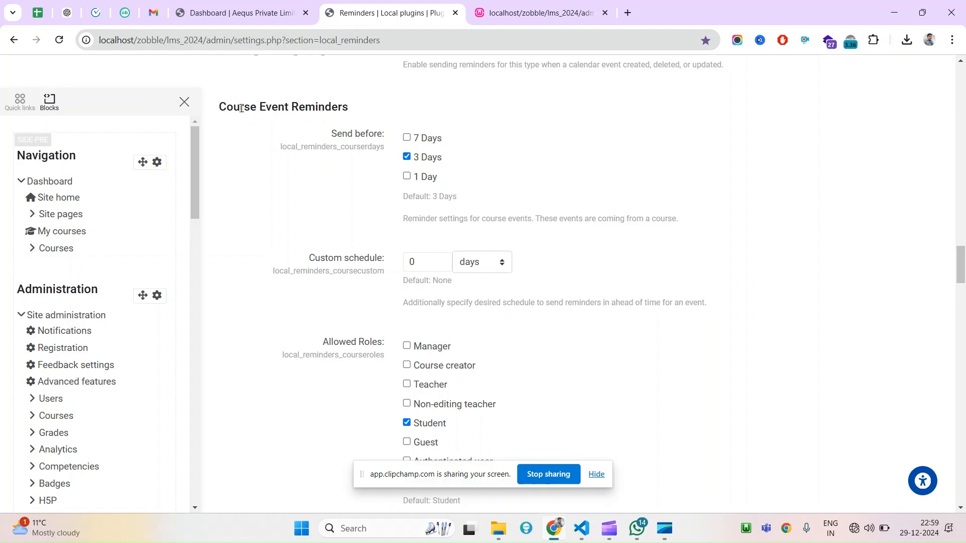
pyautogui.doubleClick(240, 108)
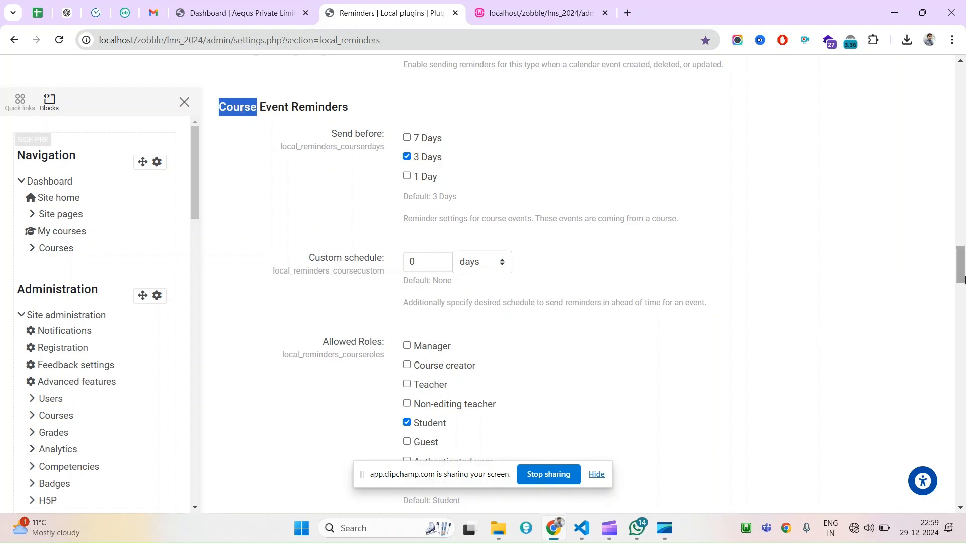
# Turn the 7 Days and 1 Day send-before options on and back off for course event reminders
pyautogui.click(429, 143)
pyautogui.click(431, 178)
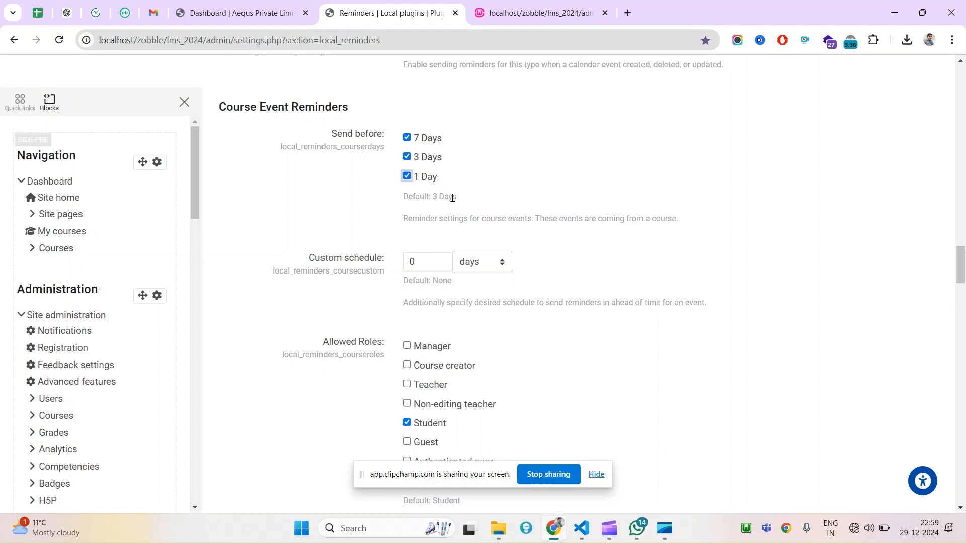
pyautogui.click(428, 179)
pyautogui.moveTo(434, 197); pyautogui.dragTo(464, 199)
pyautogui.click(407, 138)
# Add Teacher, Manager and Course creator to the allowed roles for course event reminders
pyautogui.scroll(-3, 964, 245)
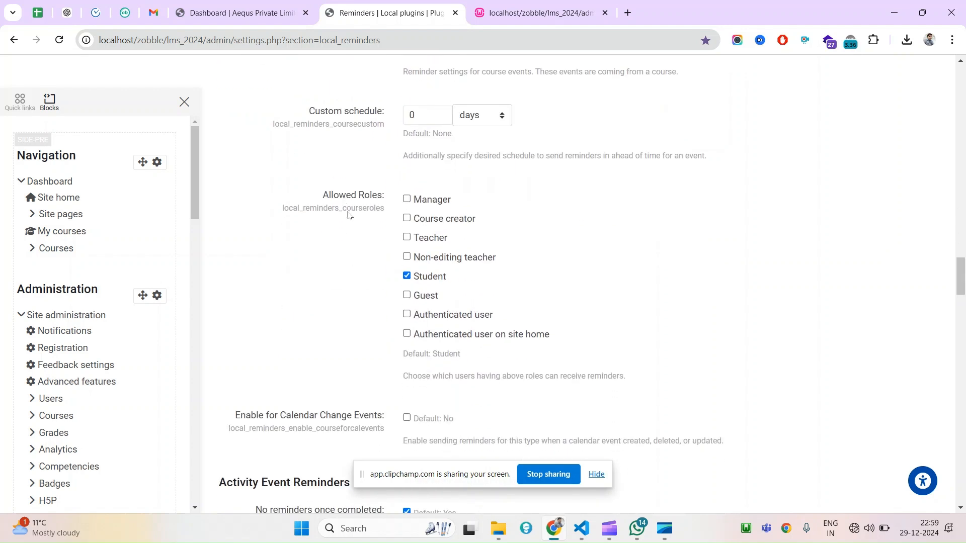
pyautogui.doubleClick(445, 353)
pyautogui.click(407, 238)
pyautogui.click(415, 201)
pyautogui.click(408, 219)
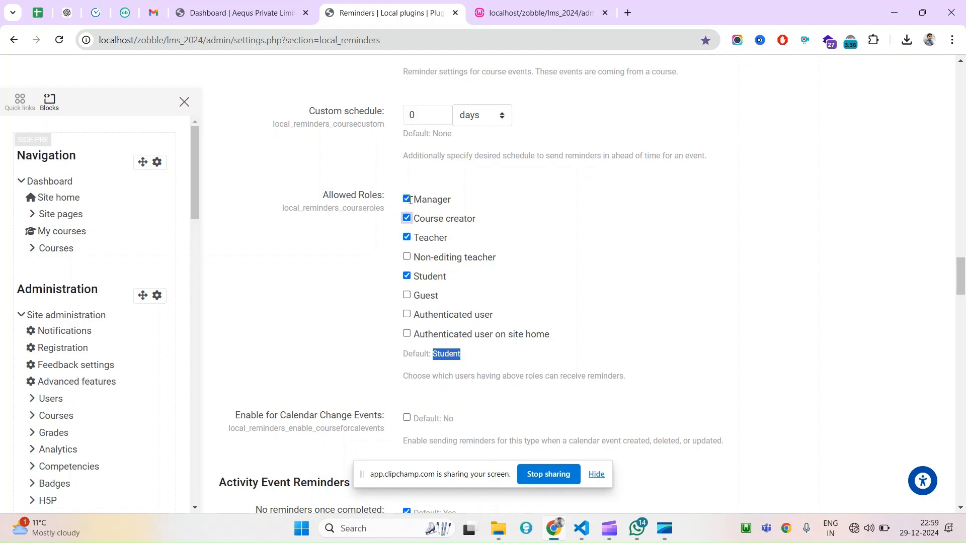
pyautogui.scroll(-1, 950, 283)
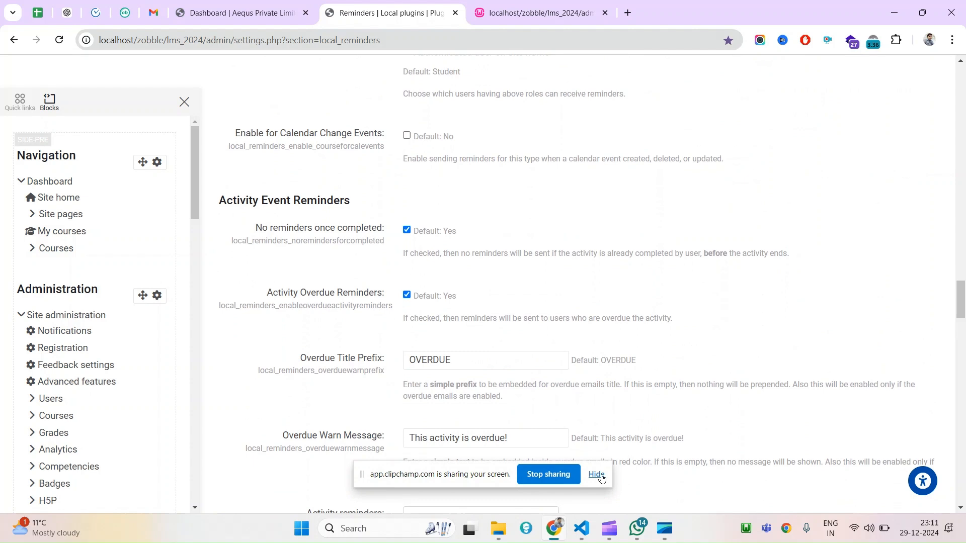
# Hide the screen-sharing notice and examine the No reminders once completed setting under Activity Event Reminders
pyautogui.click(597, 475)
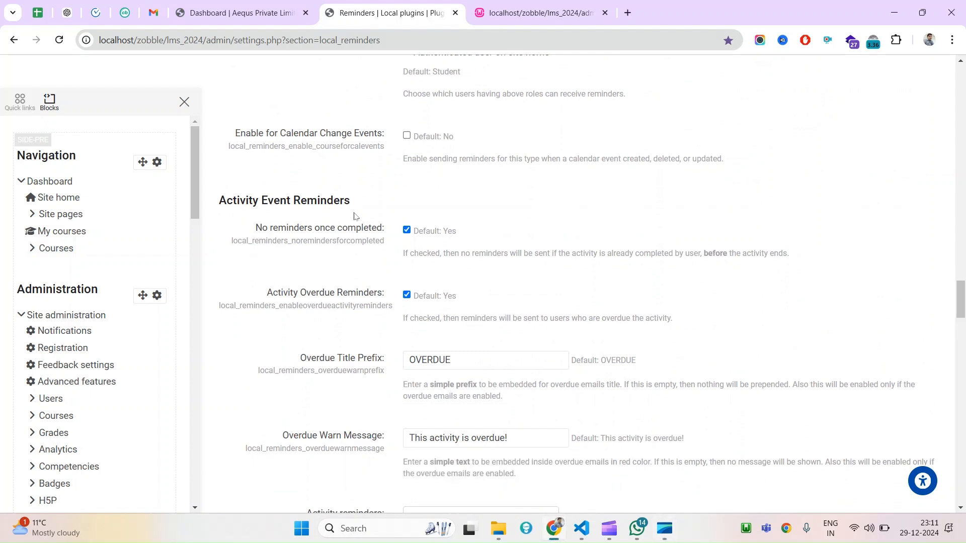
pyautogui.doubleClick(262, 229)
pyautogui.moveTo(261, 229); pyautogui.dragTo(381, 229)
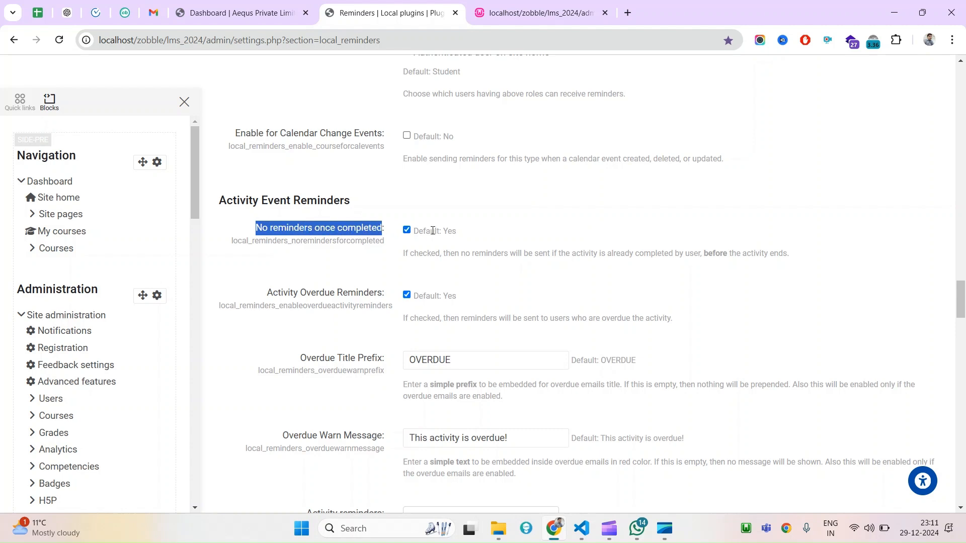
pyautogui.doubleClick(451, 230)
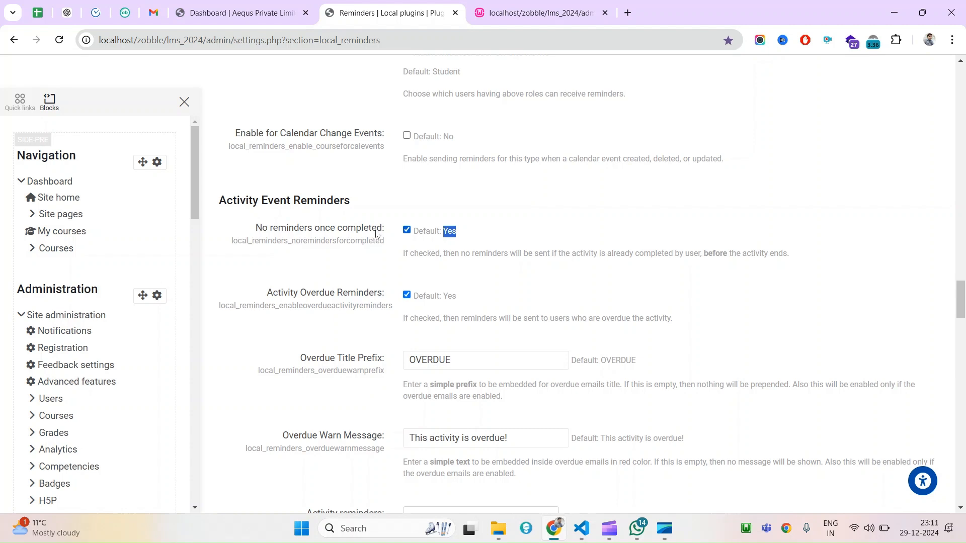
pyautogui.click(446, 233)
pyautogui.moveTo(253, 233); pyautogui.dragTo(453, 253)
pyautogui.doubleClick(453, 252)
pyautogui.click(257, 227)
pyautogui.moveTo(257, 228); pyautogui.dragTo(508, 252)
pyautogui.click(307, 305)
pyautogui.click(406, 231)
# Examine the Activity Overdue Reminders setting and its description of who receives the reminders
pyautogui.doubleClick(278, 302)
pyautogui.moveTo(278, 302); pyautogui.dragTo(382, 297)
pyautogui.click(316, 328)
pyautogui.doubleClick(451, 320)
pyautogui.moveTo(451, 320); pyautogui.dragTo(545, 320)
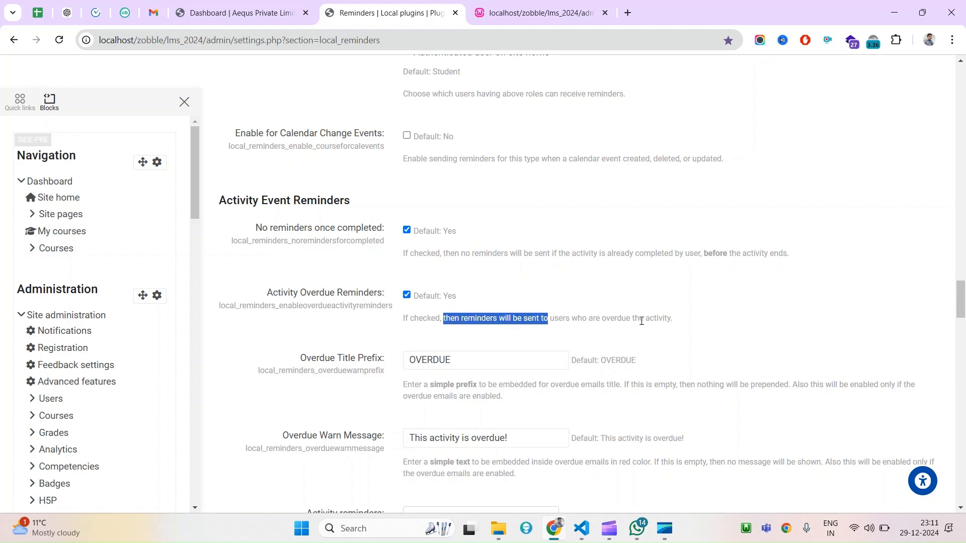
pyautogui.doubleClick(666, 321)
pyautogui.moveTo(666, 321); pyautogui.dragTo(545, 321)
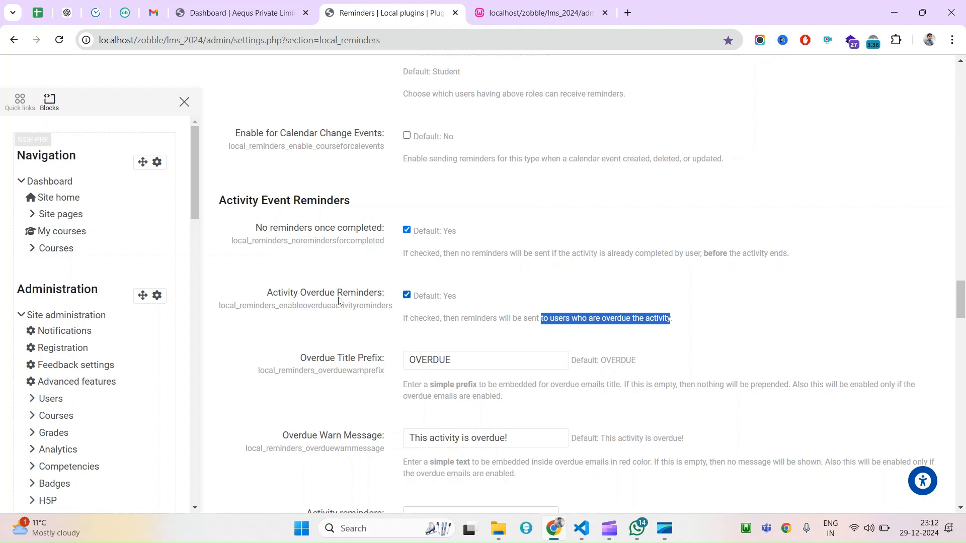
pyautogui.doubleClick(478, 320)
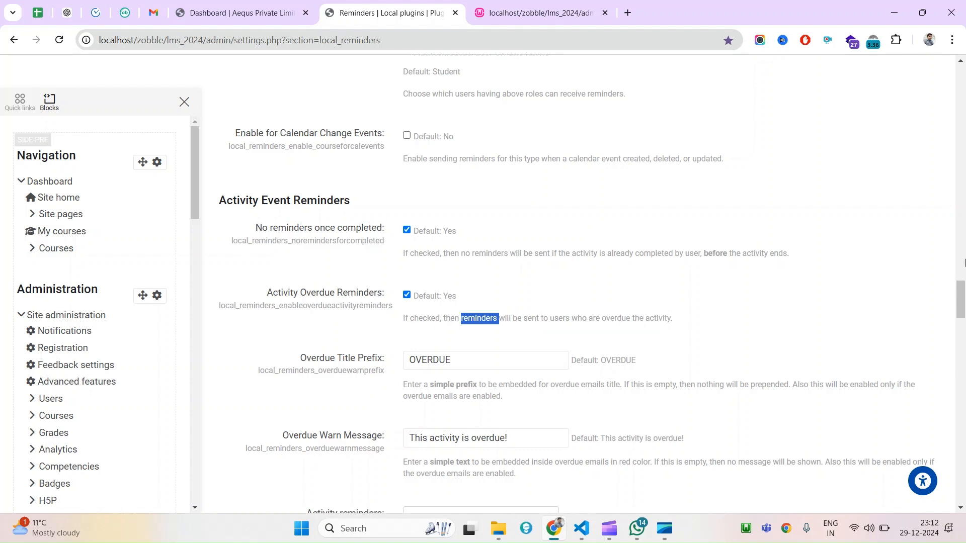
# Set the Overdue Title Prefix to "Your activity has cross the deadline", correcting the misspelled last word
pyautogui.moveTo(964, 287); pyautogui.dragTo(964, 292)
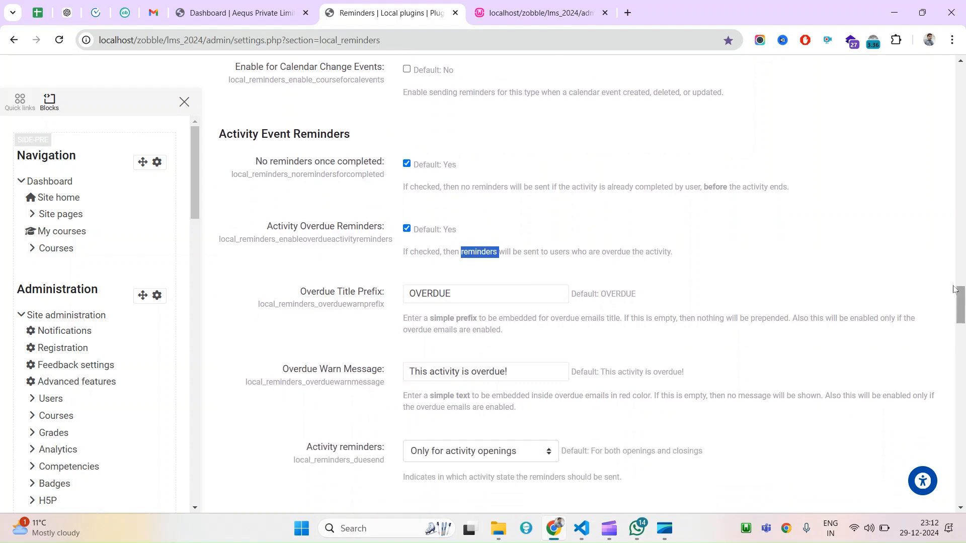
pyautogui.moveTo(294, 294); pyautogui.dragTo(458, 293)
pyautogui.doubleClick(485, 293)
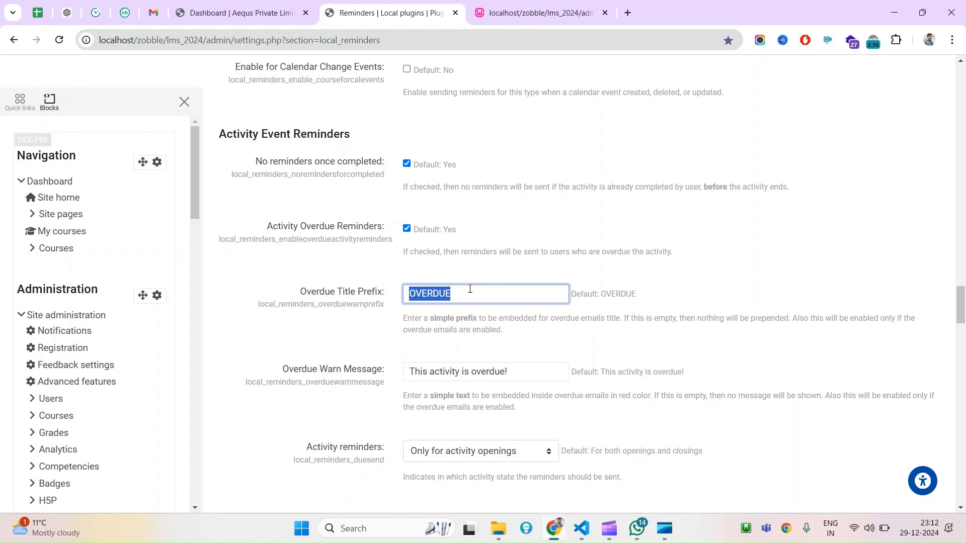
pyautogui.write('You')
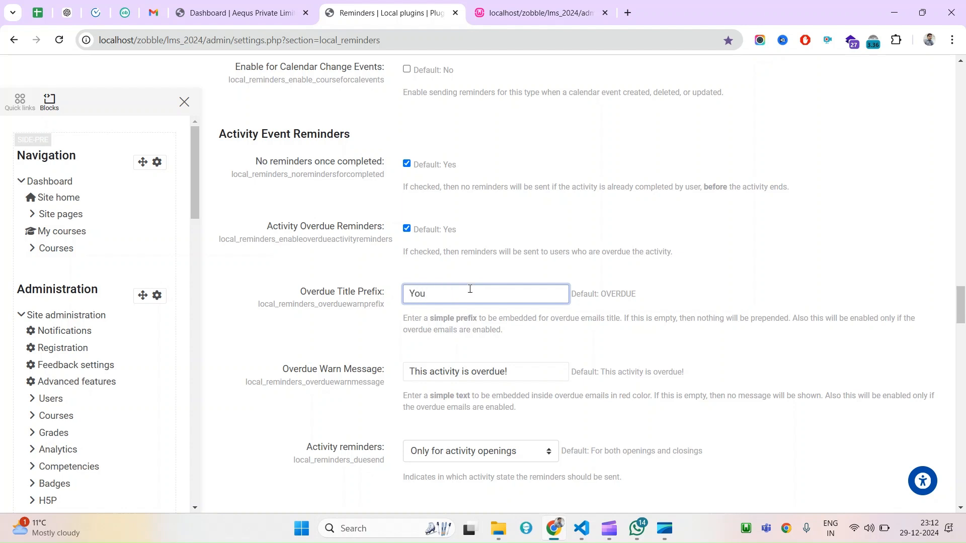
pyautogui.write('r activity has cross the dealine')
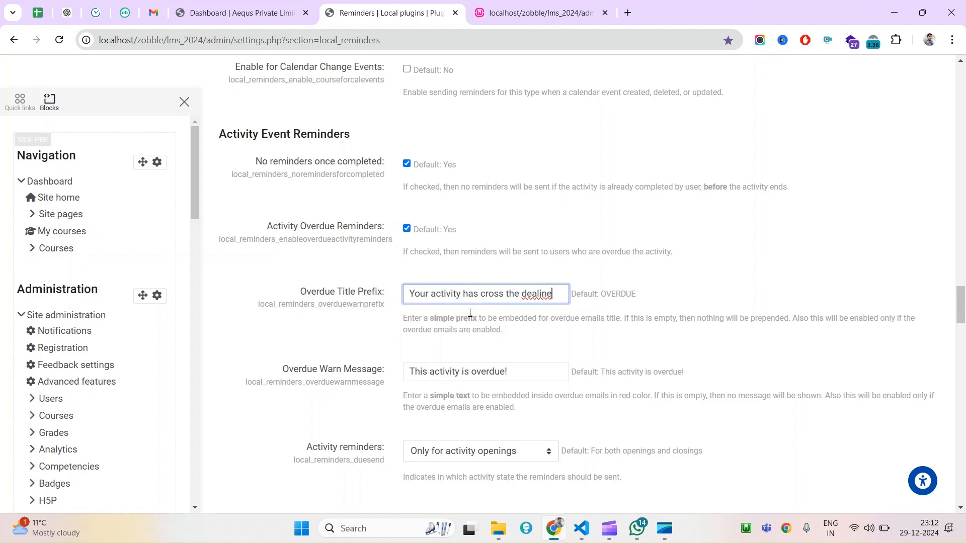
pyautogui.doubleClick(536, 296)
pyautogui.rightClick(538, 298)
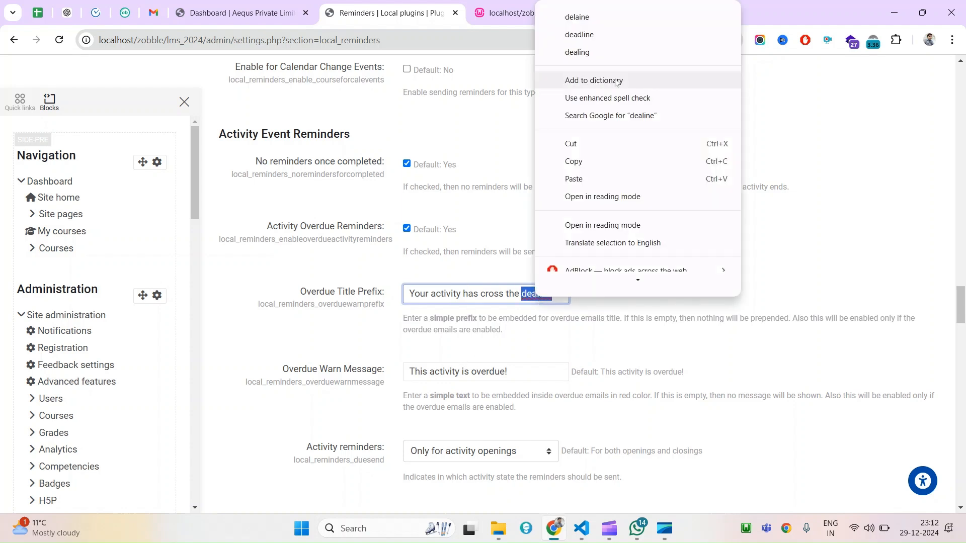
pyautogui.click(579, 34)
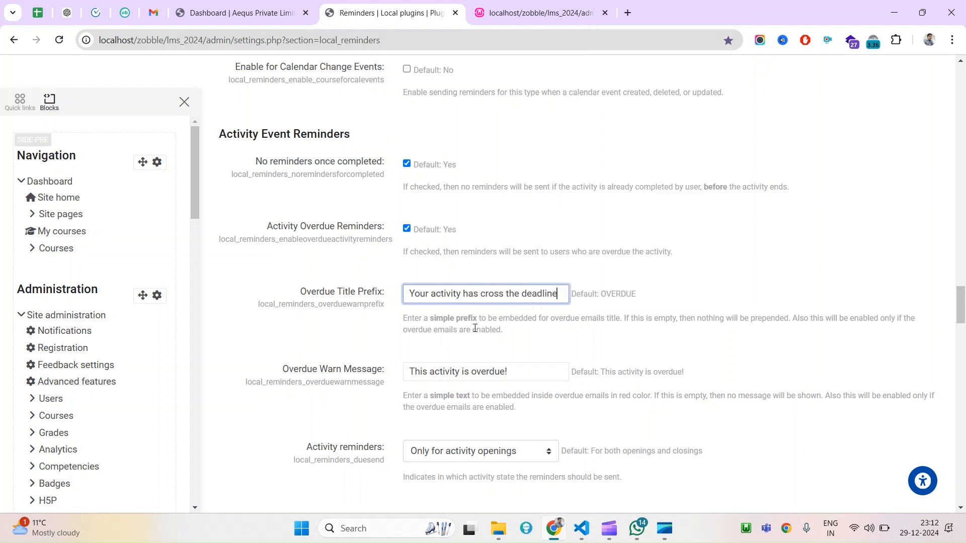
# Read the Overdue Title Prefix description and switch the related Activity Overdue Reminders option off and back on
pyautogui.click(411, 318)
pyautogui.doubleClick(442, 321)
pyautogui.moveTo(441, 321); pyautogui.dragTo(475, 321)
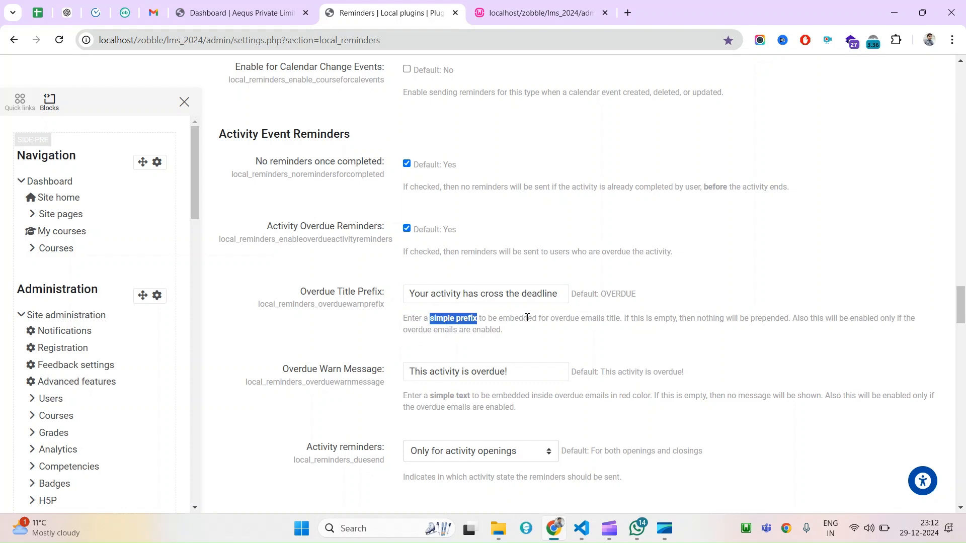
pyautogui.doubleClick(563, 320)
pyautogui.moveTo(563, 320); pyautogui.dragTo(605, 319)
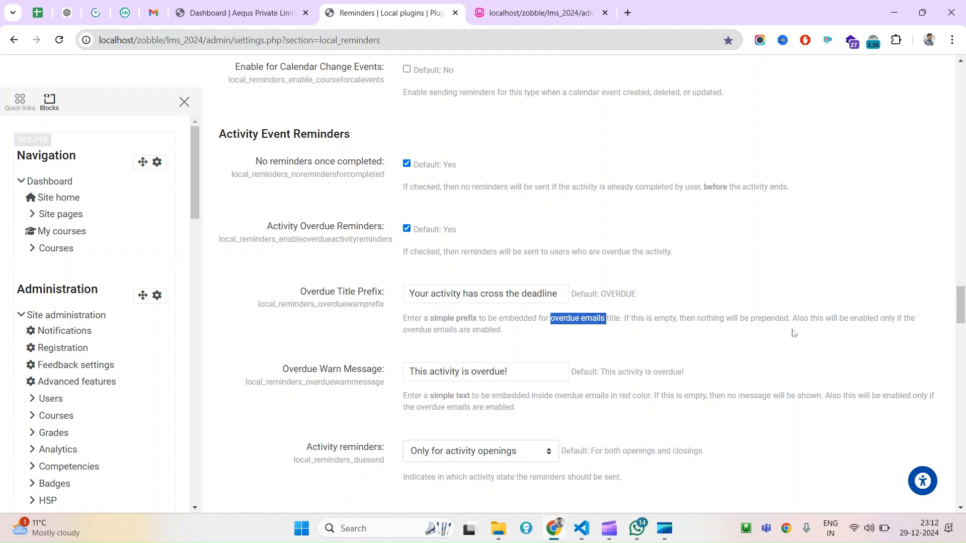
pyautogui.moveTo(562, 297); pyautogui.dragTo(384, 301)
pyautogui.moveTo(803, 319); pyautogui.dragTo(497, 328)
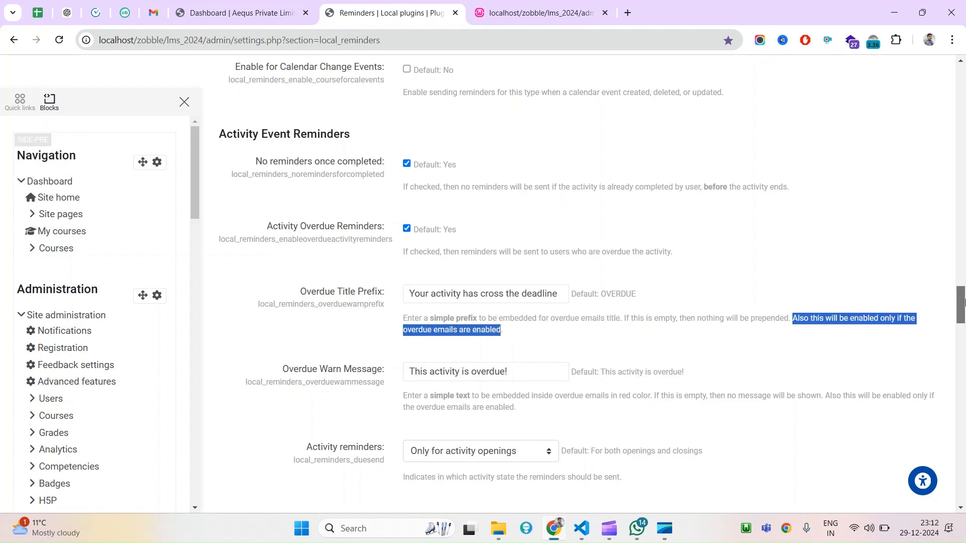
pyautogui.click(407, 229)
pyautogui.click(407, 228)
# Examine the Overdue Warn Message setting, its description and its message text
pyautogui.scroll(-2, 961, 304)
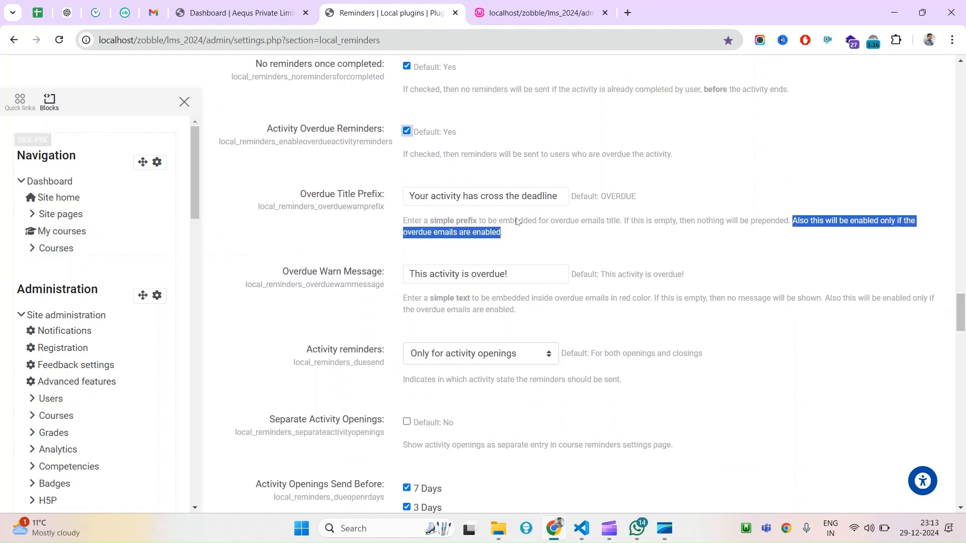
pyautogui.doubleClick(295, 274)
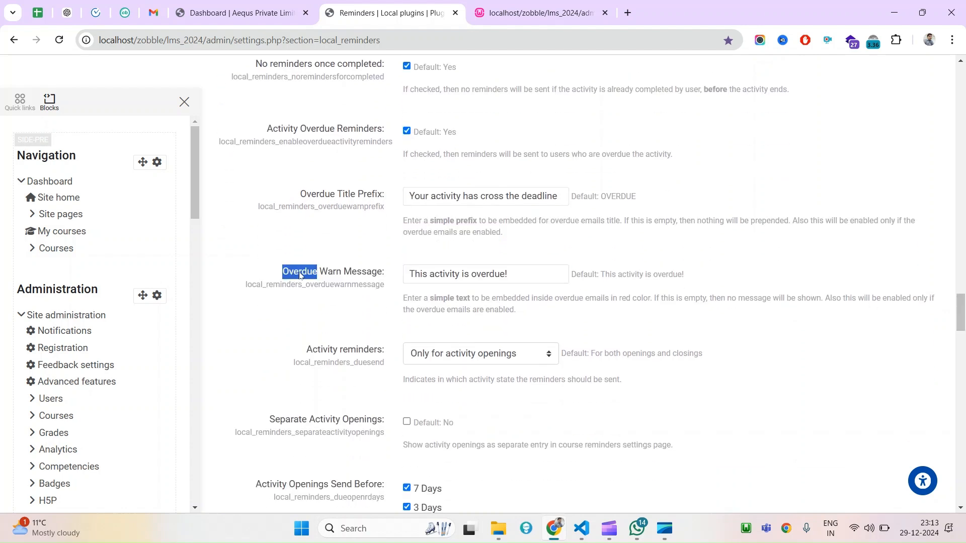
pyautogui.moveTo(295, 274); pyautogui.dragTo(354, 273)
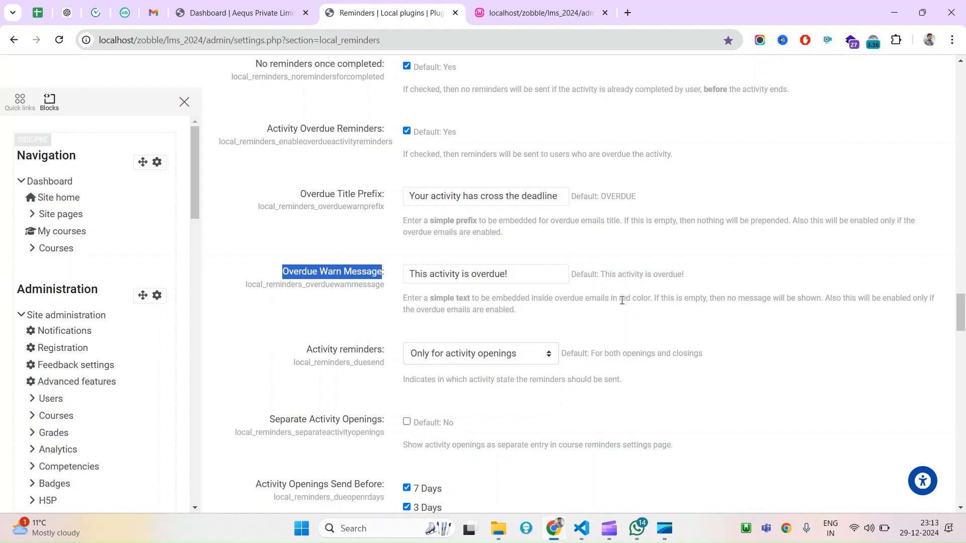
pyautogui.moveTo(657, 299); pyautogui.dragTo(873, 298)
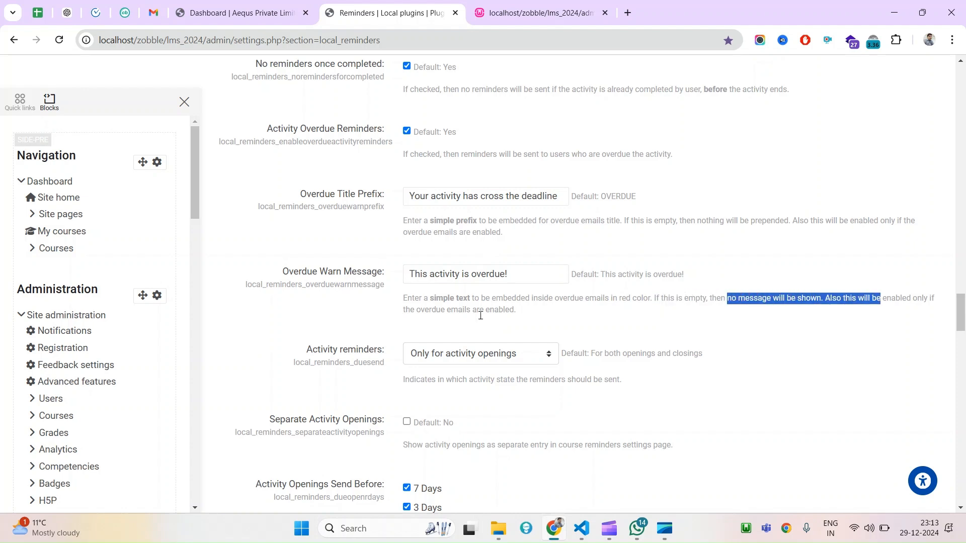
pyautogui.moveTo(409, 275); pyautogui.dragTo(527, 273)
pyautogui.tripleClick(528, 274)
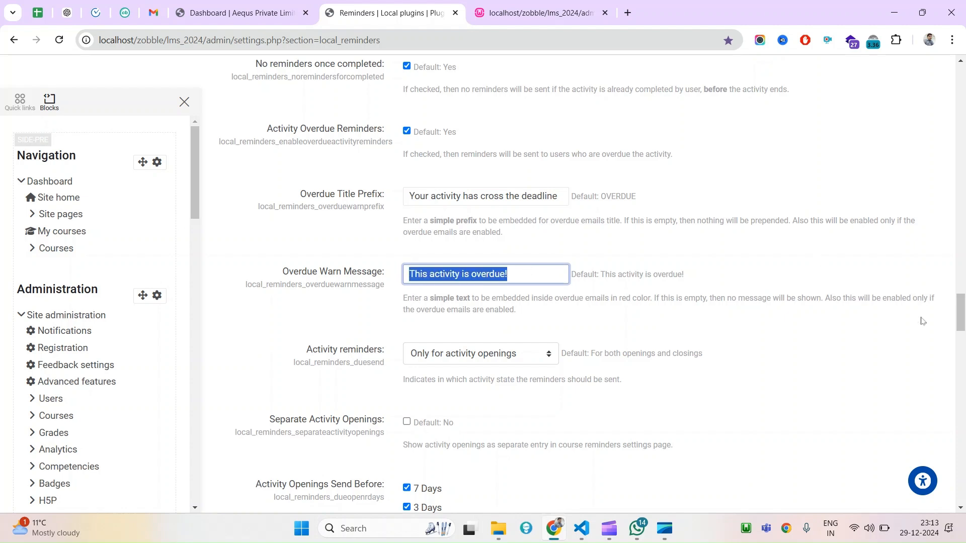
# Try Only for activity closings as the Activity reminders option and finally set it to For both openings and closings
pyautogui.moveTo(965, 317); pyautogui.dragTo(965, 327)
pyautogui.moveTo(305, 216); pyautogui.dragTo(384, 217)
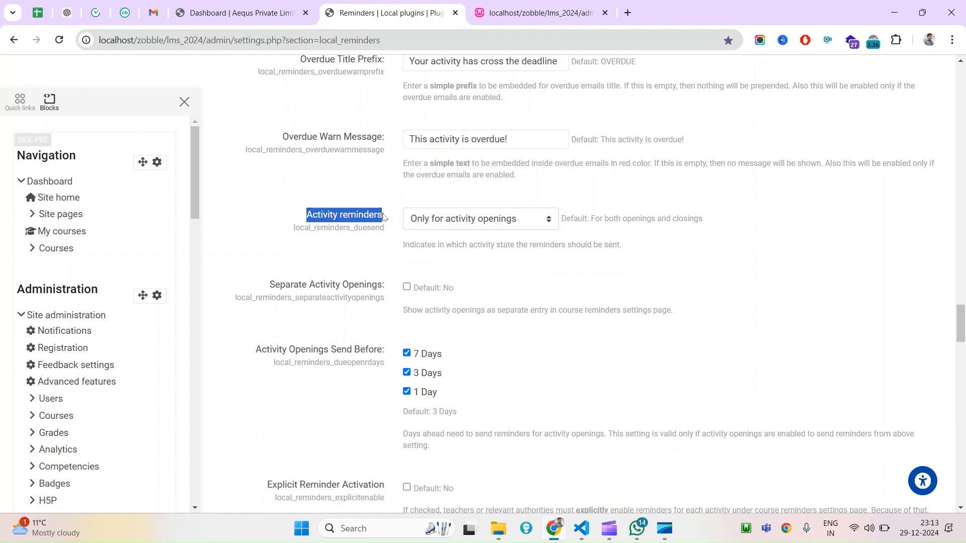
pyautogui.click(451, 217)
pyautogui.click(315, 227)
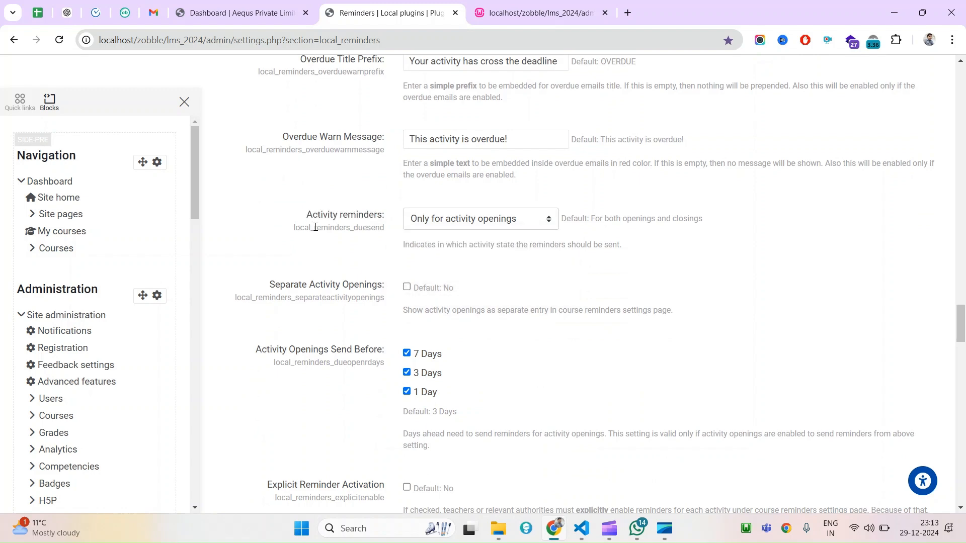
pyautogui.moveTo(961, 312)
pyautogui.mouseDown()
pyautogui.moveTo(961, 299)
pyautogui.moveTo(961, 308)
pyautogui.mouseUp()
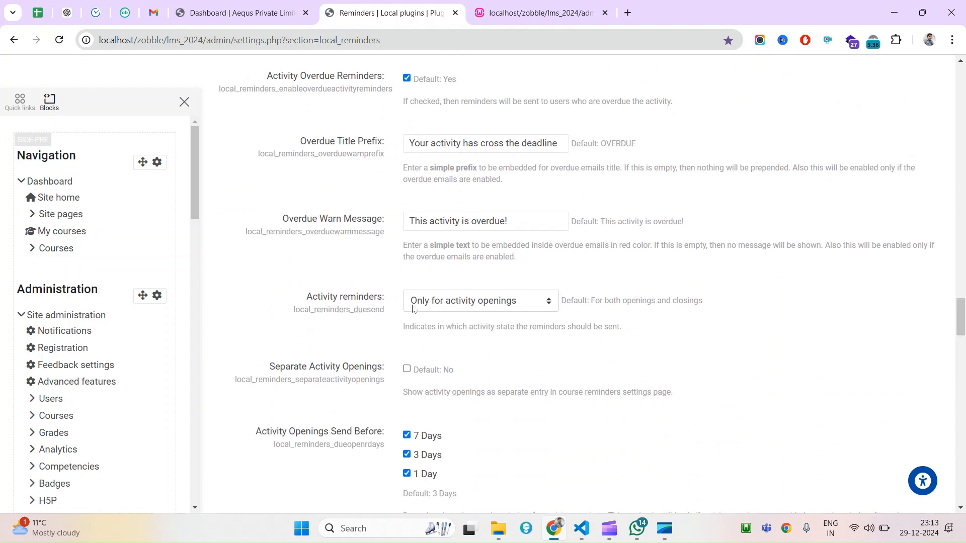
pyautogui.click(445, 308)
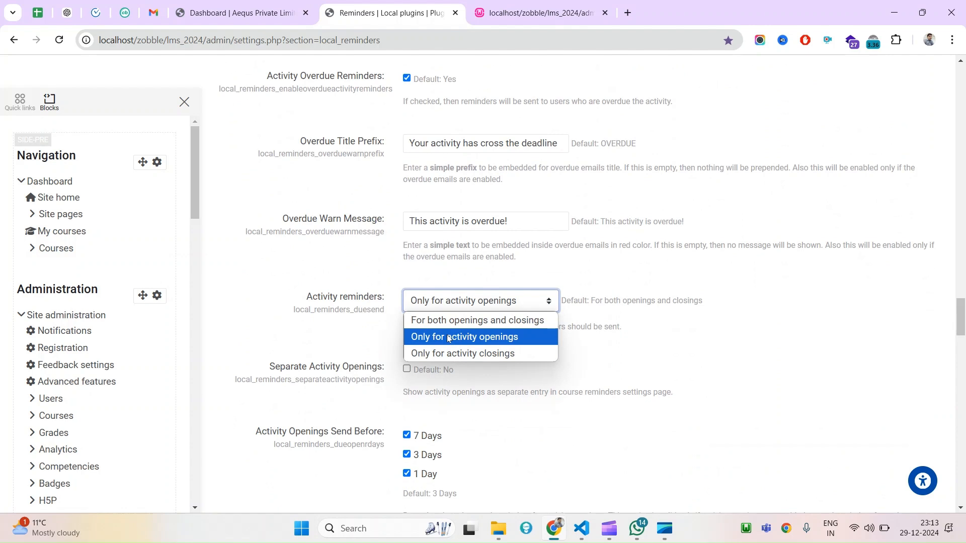
pyautogui.click(445, 358)
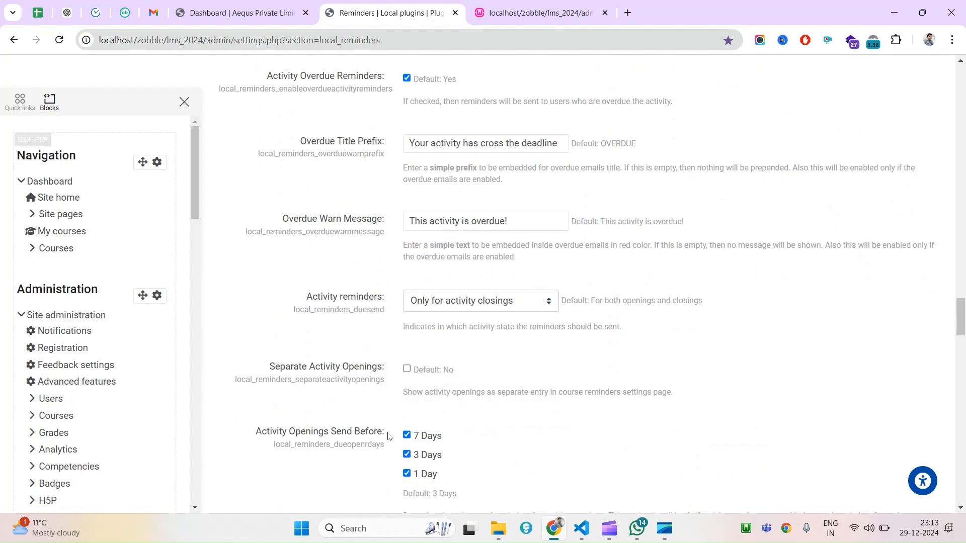
pyautogui.click(485, 308)
pyautogui.click(471, 322)
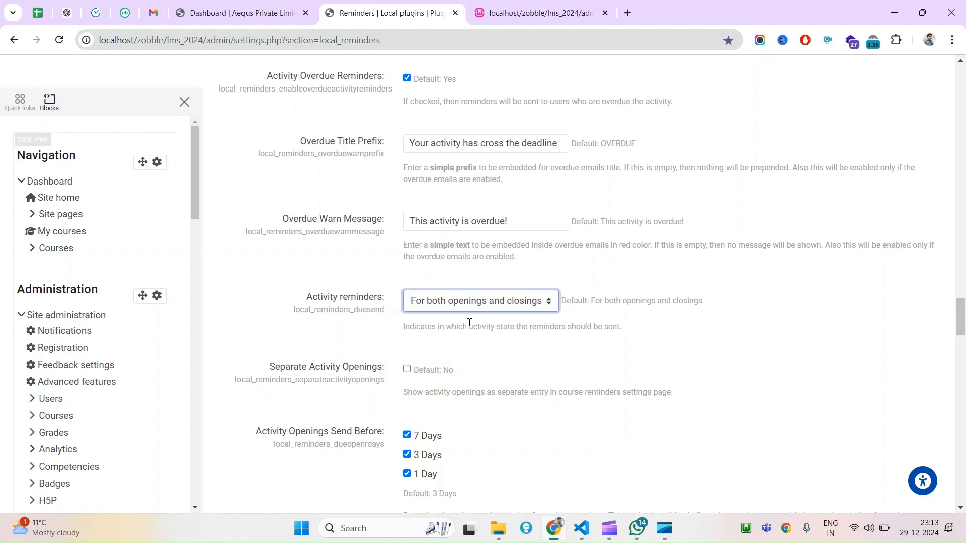
# Compare the Activity reminders setting and the 1 Day option of Activity Openings Send Before with the dates in the system calendar
pyautogui.scroll(-1, 960, 319)
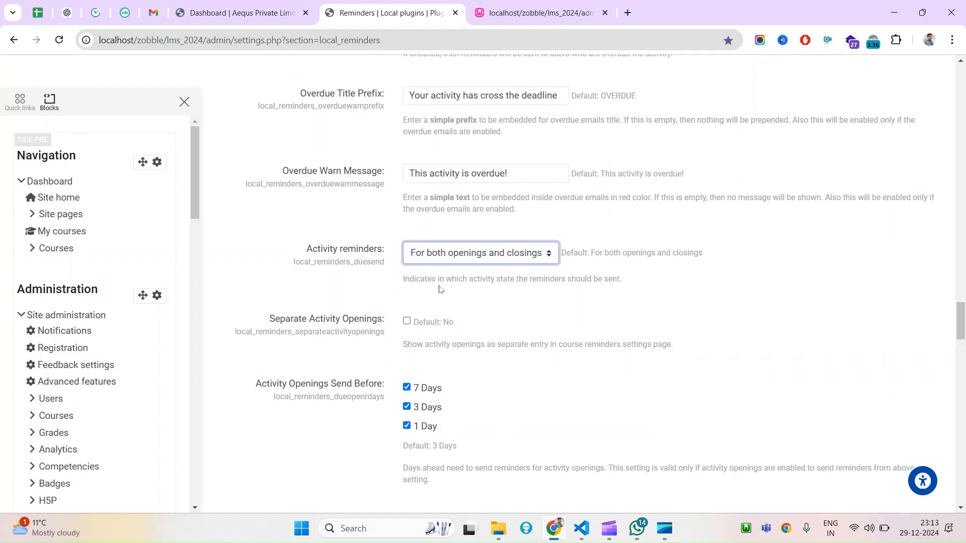
pyautogui.moveTo(306, 249); pyautogui.dragTo(377, 250)
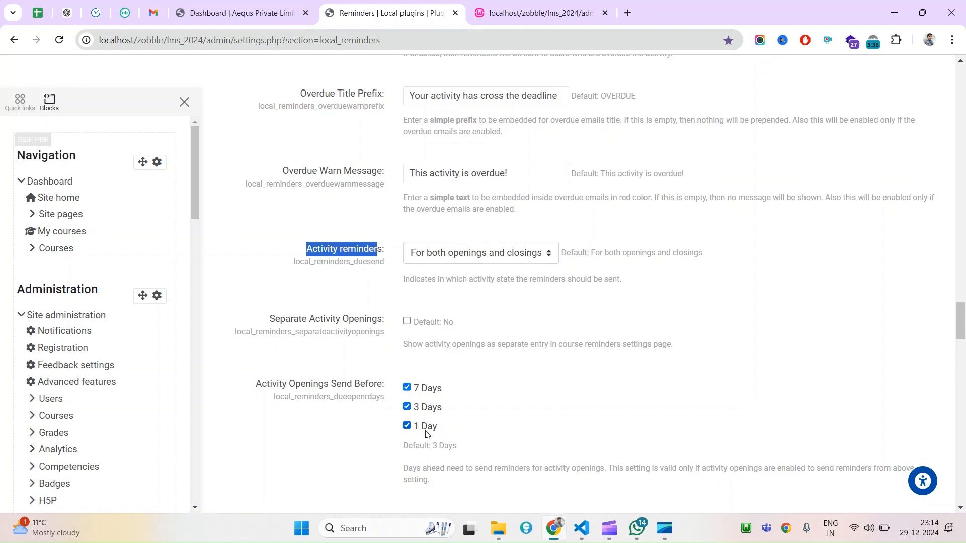
pyautogui.click(926, 531)
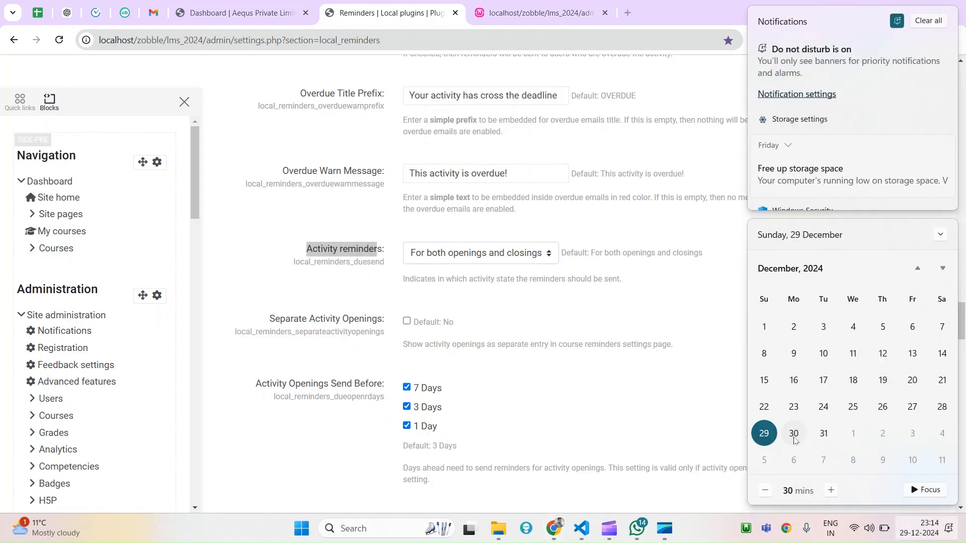
pyautogui.click(797, 438)
pyautogui.moveTo(442, 431); pyautogui.dragTo(415, 431)
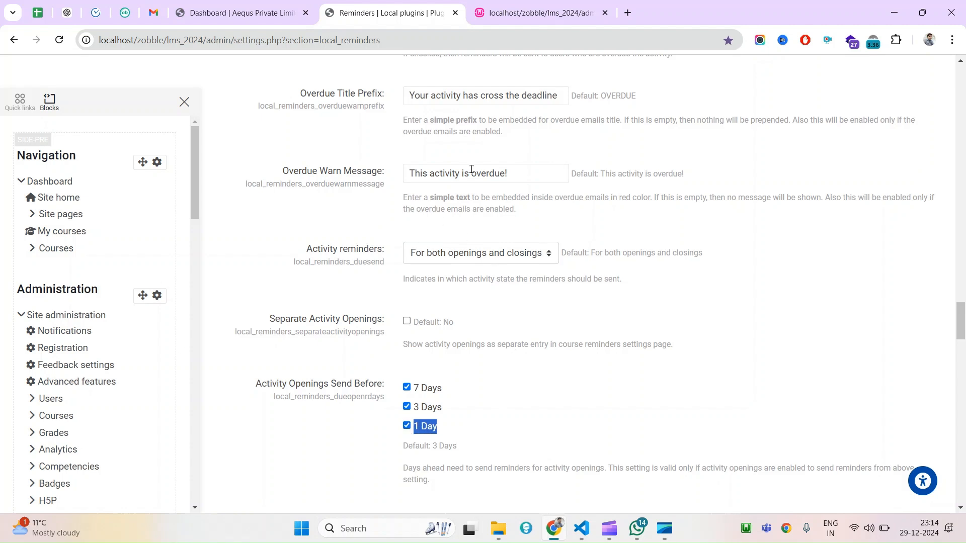
# Set Activity reminders to Only for activity closings and check the upcoming dates in the system calendar
pyautogui.click(518, 260)
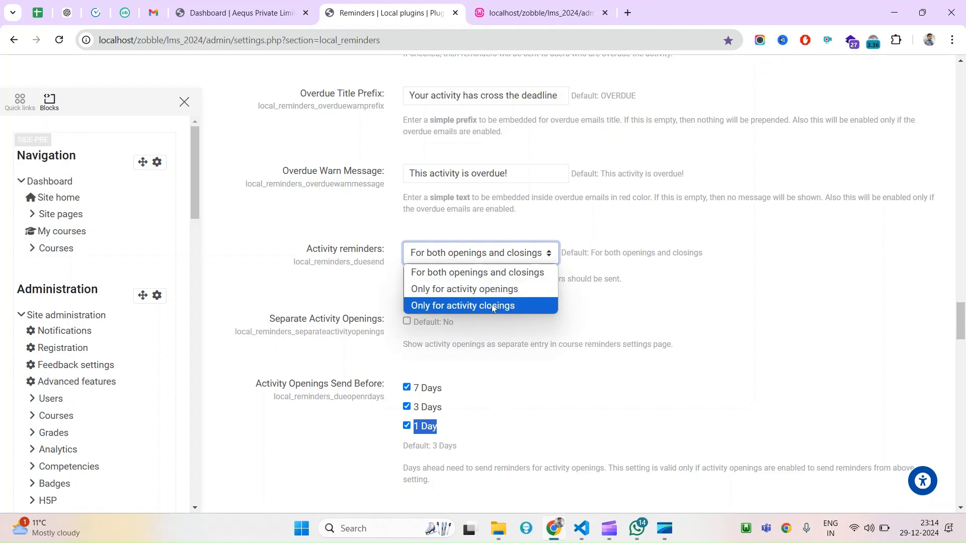
pyautogui.click(467, 306)
pyautogui.click(511, 259)
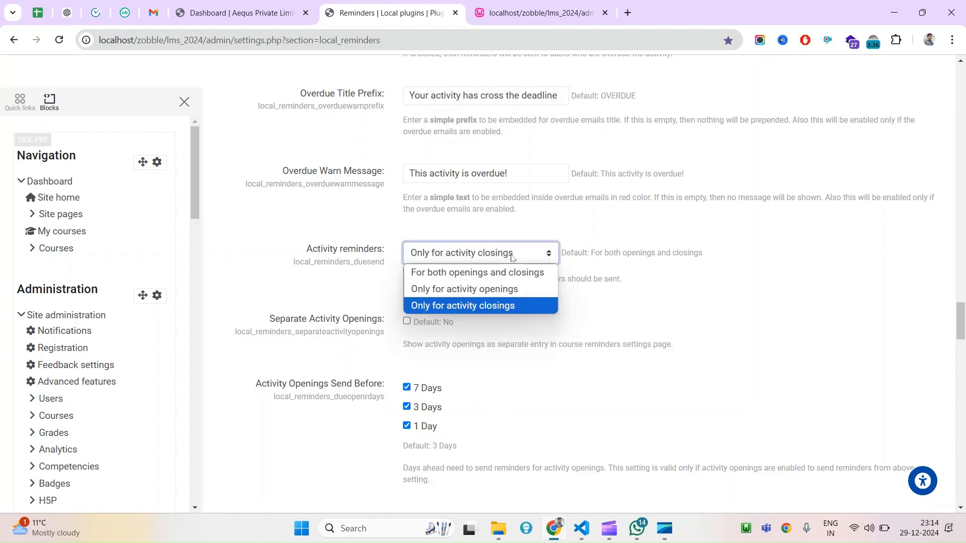
pyautogui.click(491, 305)
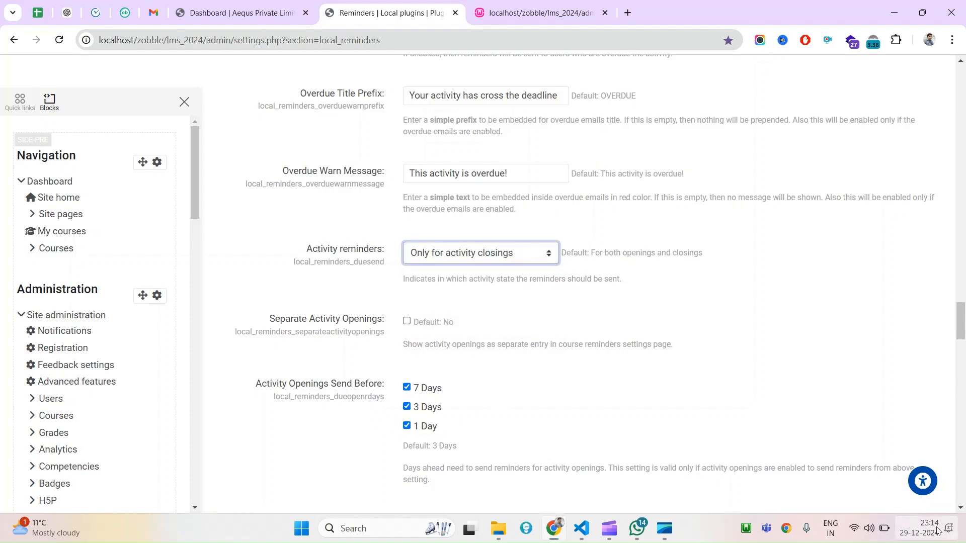
pyautogui.click(937, 529)
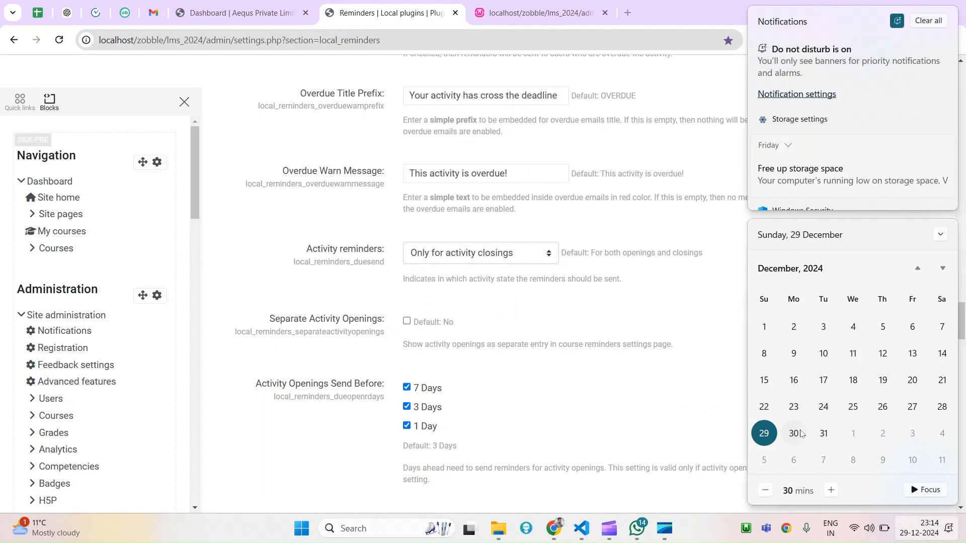
pyautogui.click(939, 462)
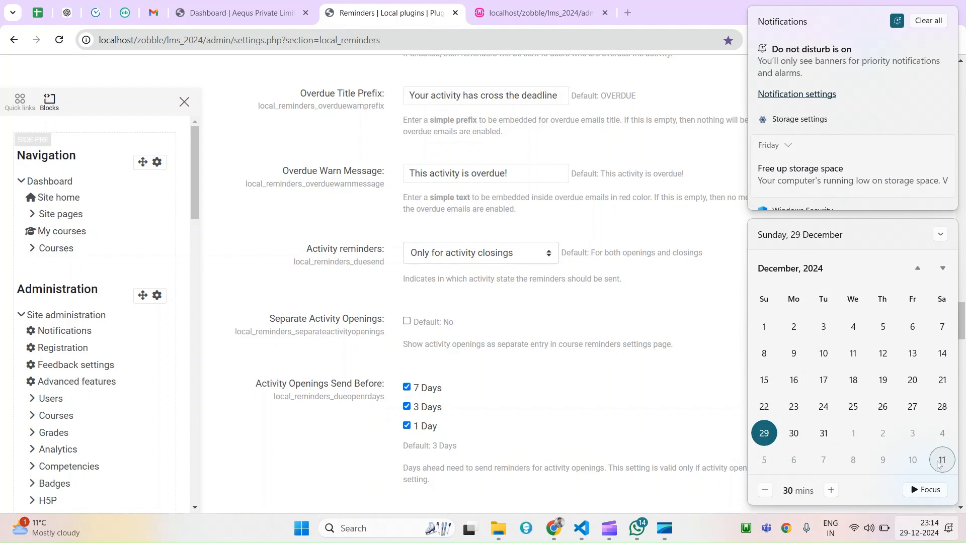
# Disable the 3 Days and 7 Days options of Activity Openings Send Before and consult the system calendar
pyautogui.click(406, 407)
pyautogui.click(407, 388)
pyautogui.click(960, 527)
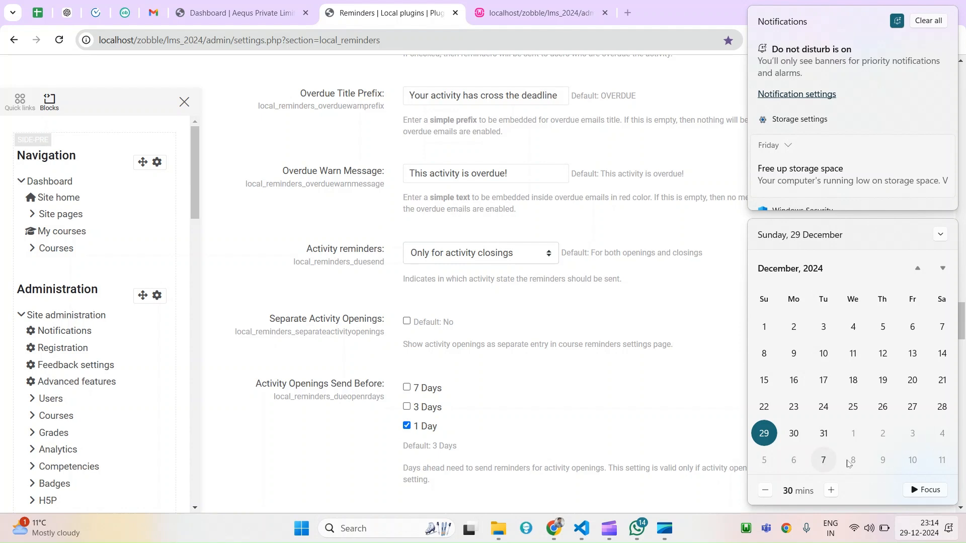
# Set Activity reminders to For both openings and closings and enable 3 Days and 7 Days for Activity Openings Send Before
pyautogui.click(477, 257)
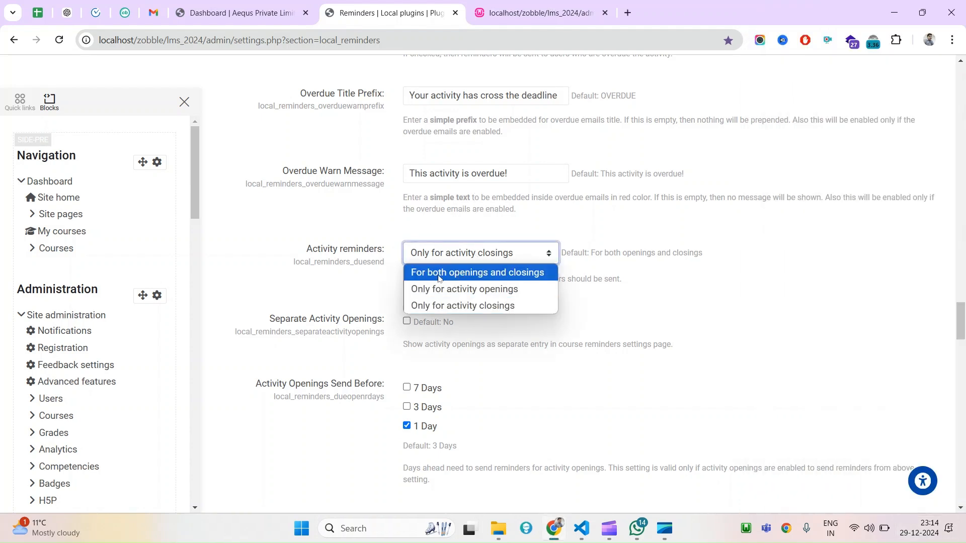
pyautogui.click(492, 278)
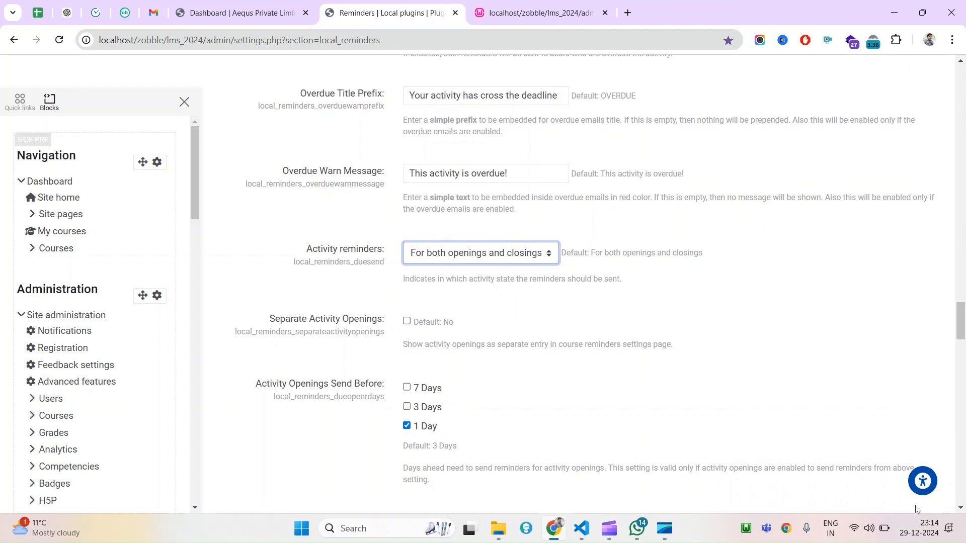
pyautogui.scroll(-1, 962, 325)
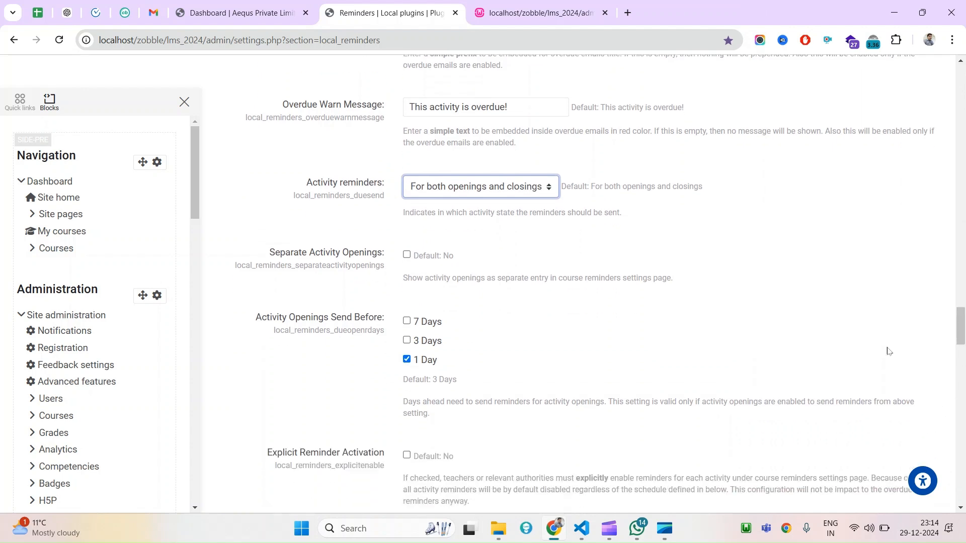
pyautogui.click(406, 340)
pyautogui.click(407, 321)
# Examine the Activity Openings Send Before setting together with the choices available for Activity reminders
pyautogui.moveTo(259, 317); pyautogui.dragTo(445, 351)
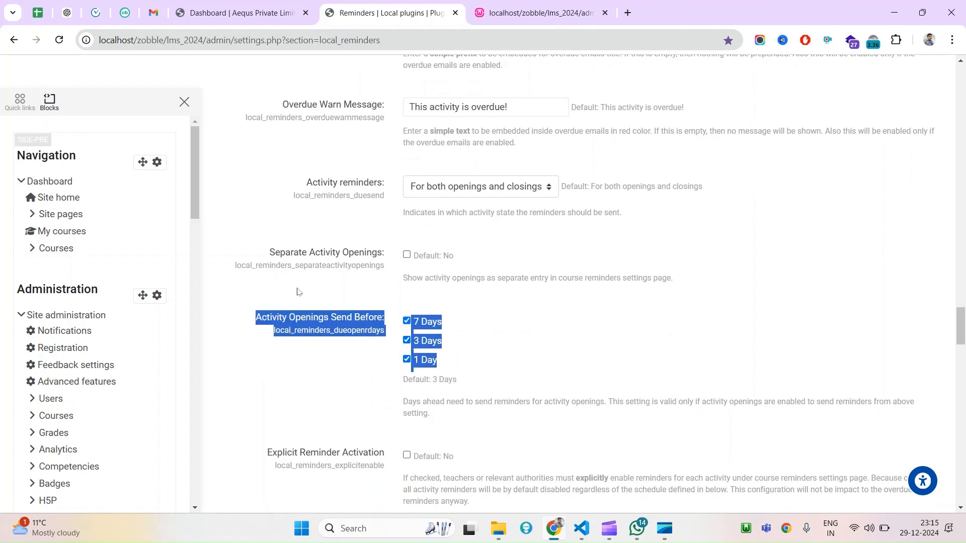
pyautogui.click(487, 194)
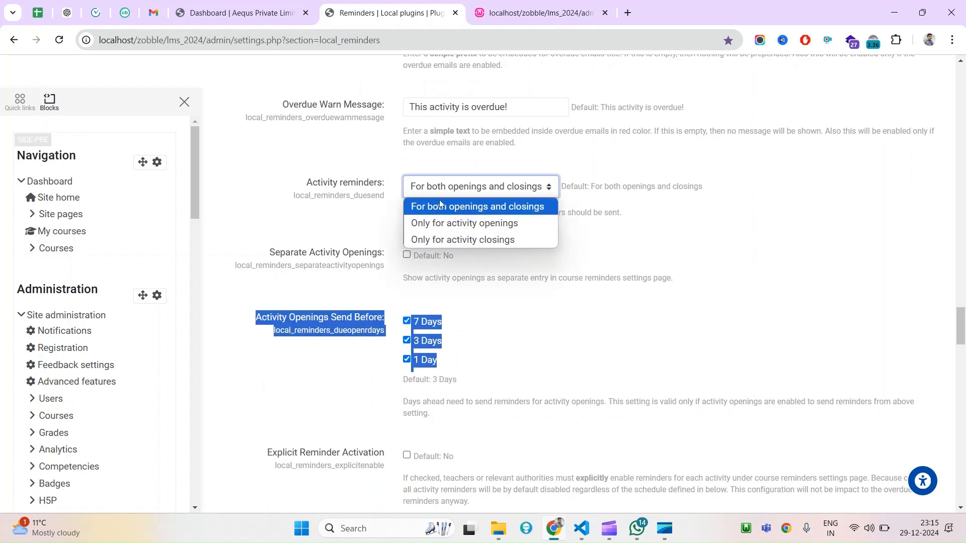
pyautogui.click(633, 236)
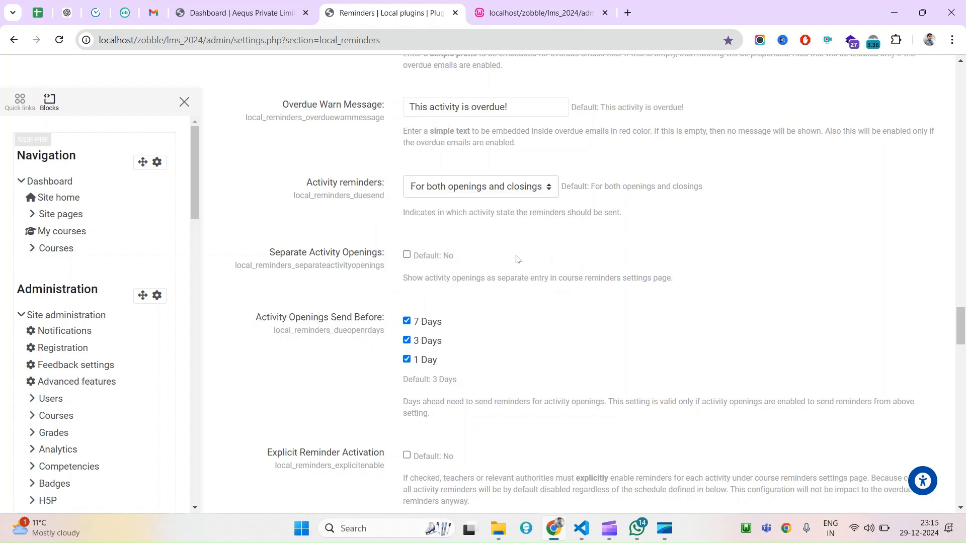
pyautogui.doubleClick(267, 323)
pyautogui.moveTo(268, 323); pyautogui.dragTo(356, 318)
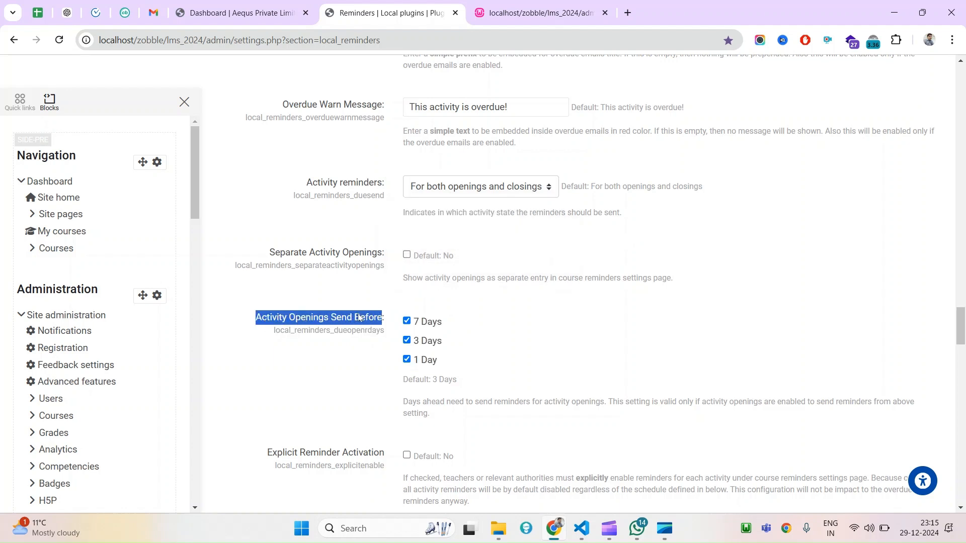
# Read the Explicit Reminder Activation description, focusing on what teachers or relevant authorities must explicitly enable
pyautogui.moveTo(962, 340); pyautogui.dragTo(962, 355)
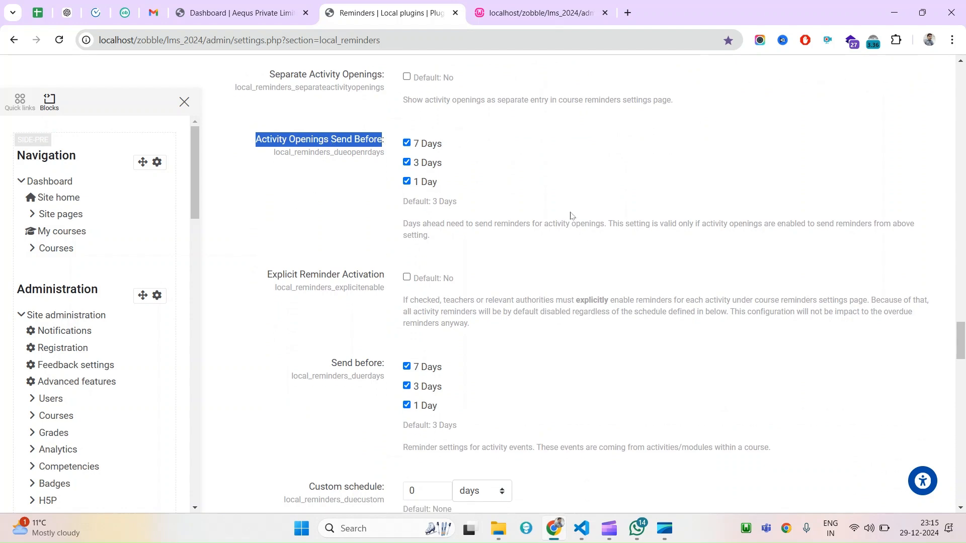
pyautogui.moveTo(963, 335)
pyautogui.mouseDown()
pyautogui.moveTo(963, 324)
pyautogui.moveTo(964, 347)
pyautogui.mouseUp()
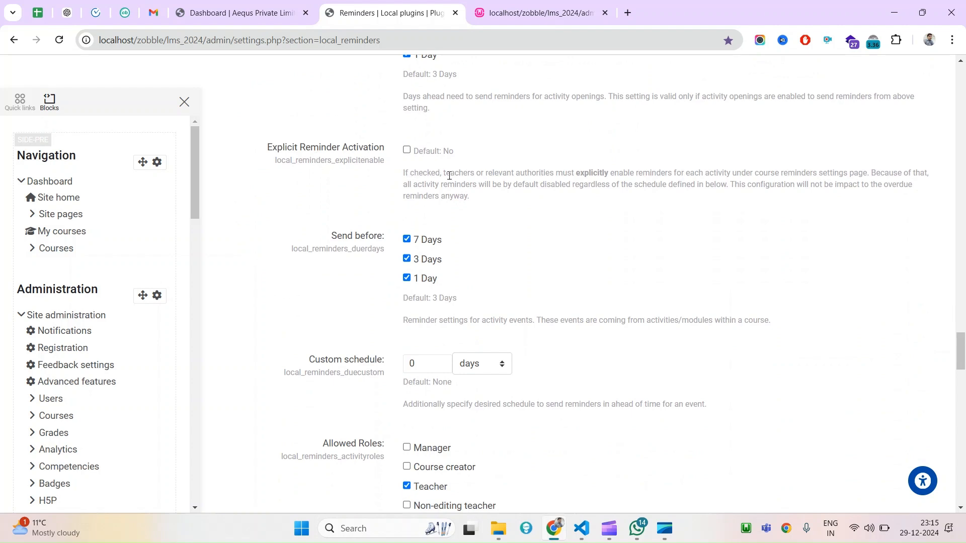
pyautogui.moveTo(450, 175); pyautogui.dragTo(568, 174)
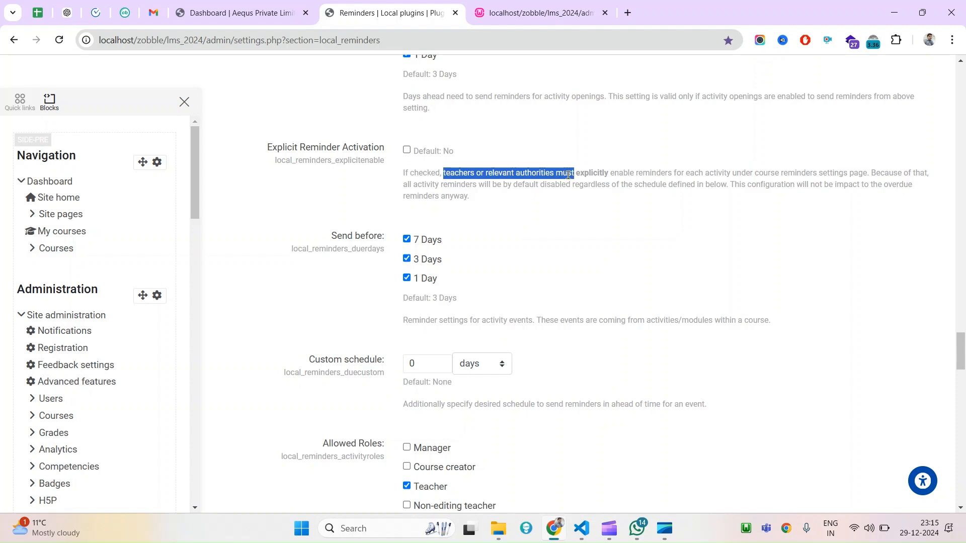
pyautogui.doubleClick(599, 174)
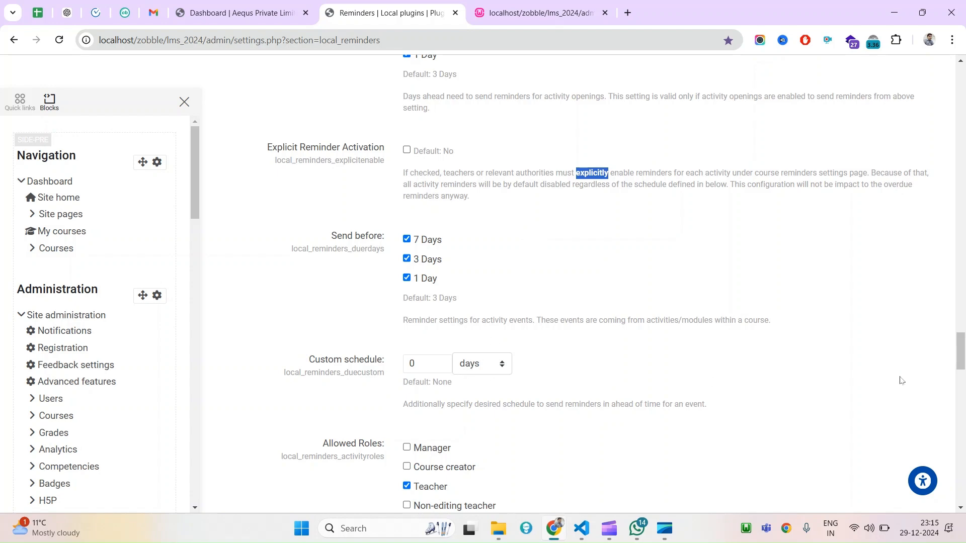
# Add Manager and Course creator to the Allowed Roles for activity event reminders and check the default roles
pyautogui.moveTo(962, 357); pyautogui.dragTo(963, 380)
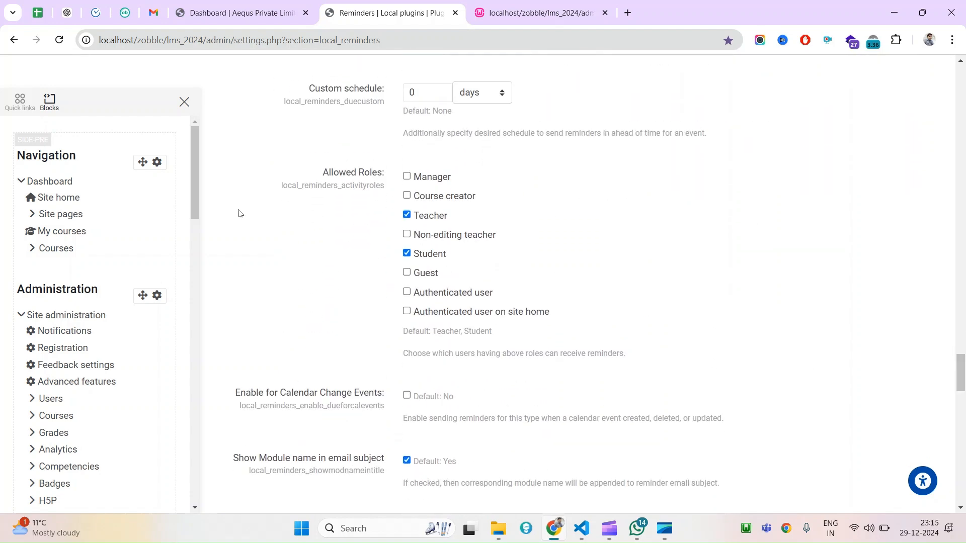
pyautogui.moveTo(322, 173); pyautogui.dragTo(385, 174)
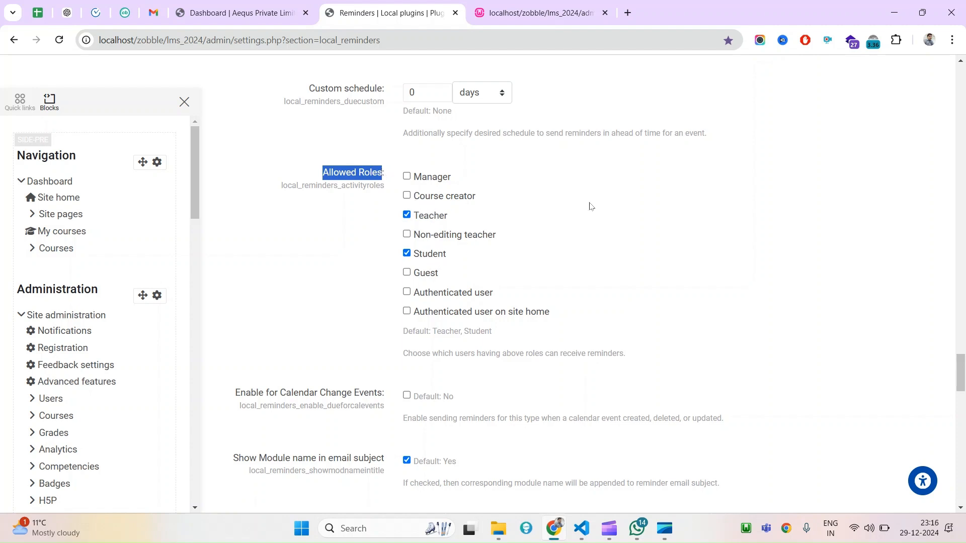
pyautogui.moveTo(432, 332); pyautogui.dragTo(474, 332)
pyautogui.click(473, 332)
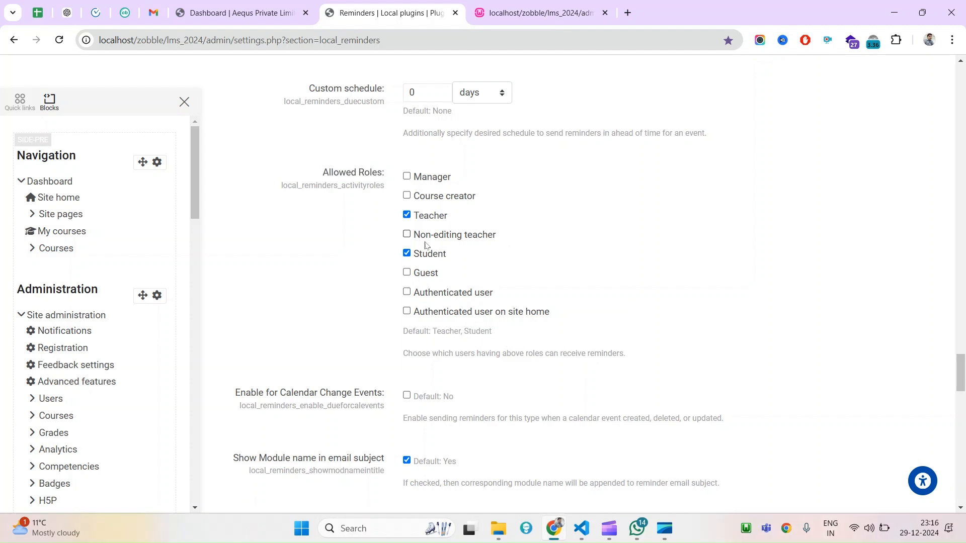
pyautogui.click(441, 176)
pyautogui.click(437, 200)
pyautogui.moveTo(432, 331)
pyautogui.mouseDown()
pyautogui.moveTo(493, 330)
pyautogui.moveTo(438, 336)
pyautogui.mouseUp()
pyautogui.click(475, 331)
pyautogui.doubleClick(476, 331)
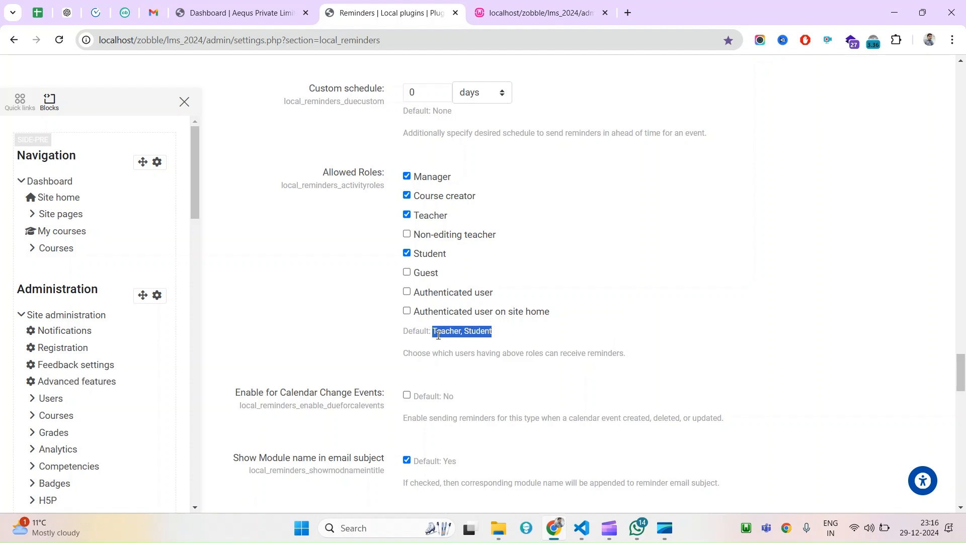
# Turn on Enable for Calendar Change Events for the activity event reminders
pyautogui.scroll(-2, 951, 428)
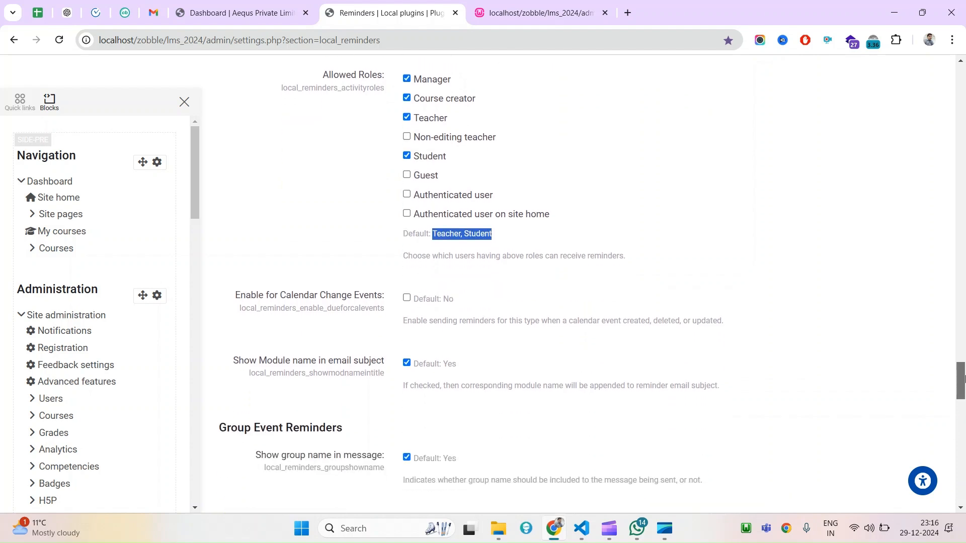
pyautogui.click(406, 292)
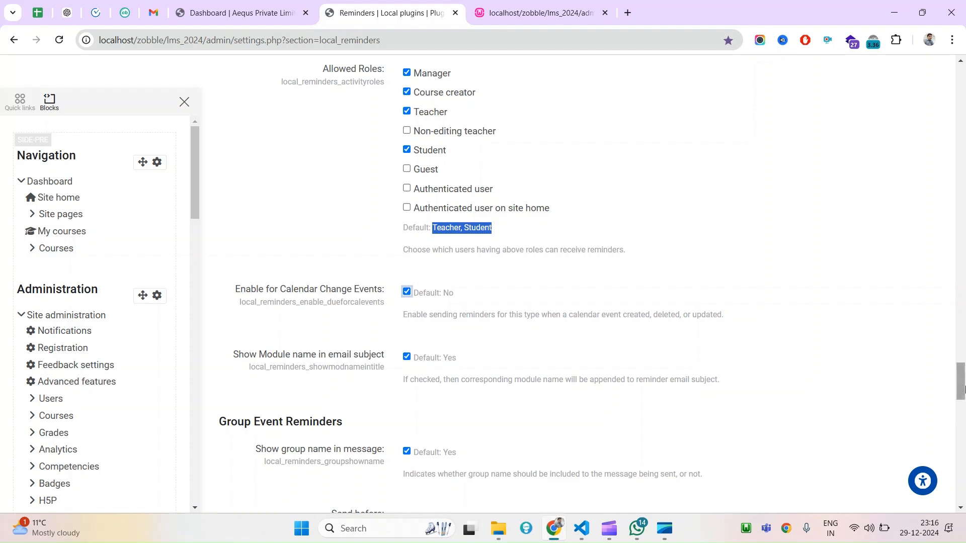
pyautogui.moveTo(234, 290); pyautogui.dragTo(382, 291)
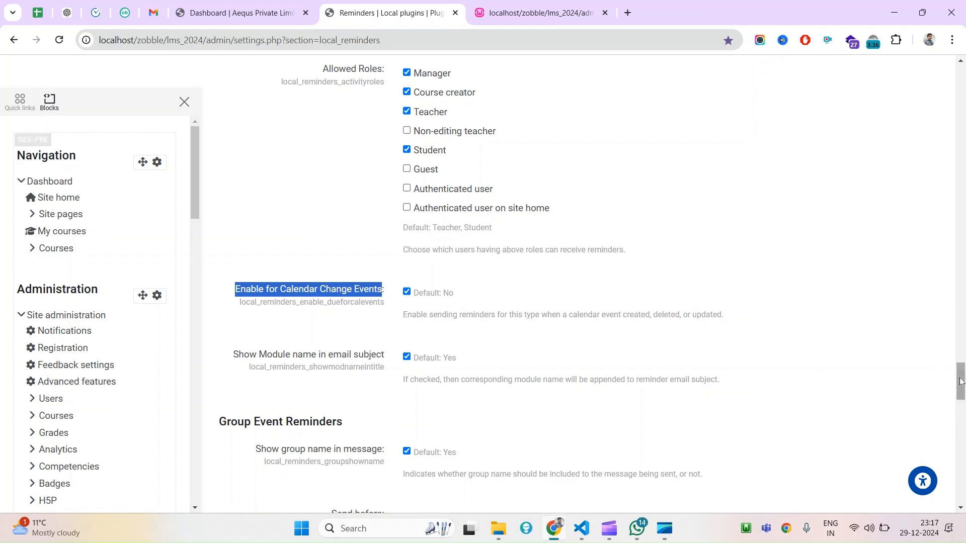
# Go back to the Calendar Events Change Reminders section and read its introductory note
pyautogui.moveTo(960, 379); pyautogui.dragTo(961, 381)
pyautogui.moveTo(961, 381); pyautogui.dragTo(964, 194)
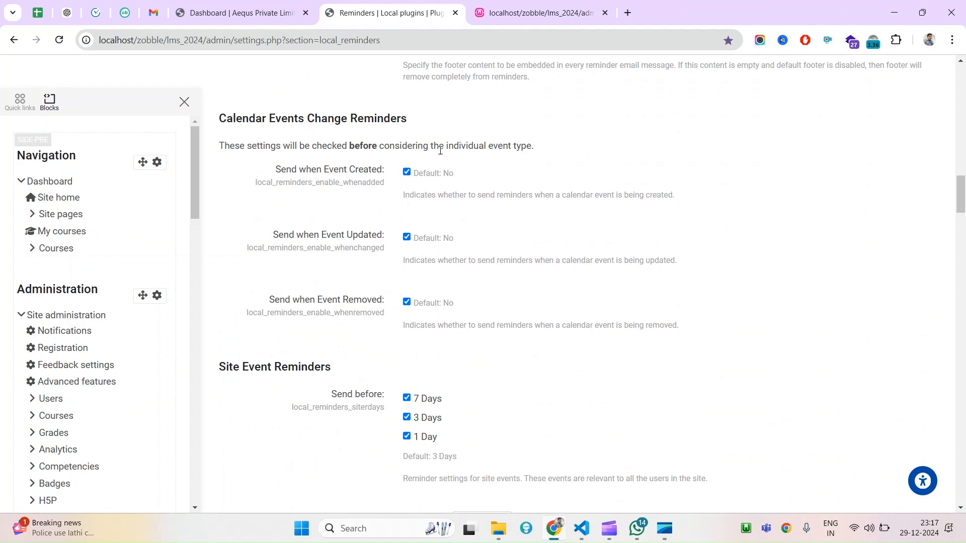
pyautogui.tripleClick(487, 145)
pyautogui.moveTo(487, 145); pyautogui.dragTo(486, 327)
pyautogui.click(483, 357)
# Switch the Send when Event Created, Updated and Removed options off and back on
pyautogui.click(408, 303)
pyautogui.click(407, 303)
pyautogui.click(407, 238)
pyautogui.click(408, 172)
pyautogui.click(407, 172)
pyautogui.click(407, 238)
pyautogui.doubleClick(363, 147)
pyautogui.click(407, 302)
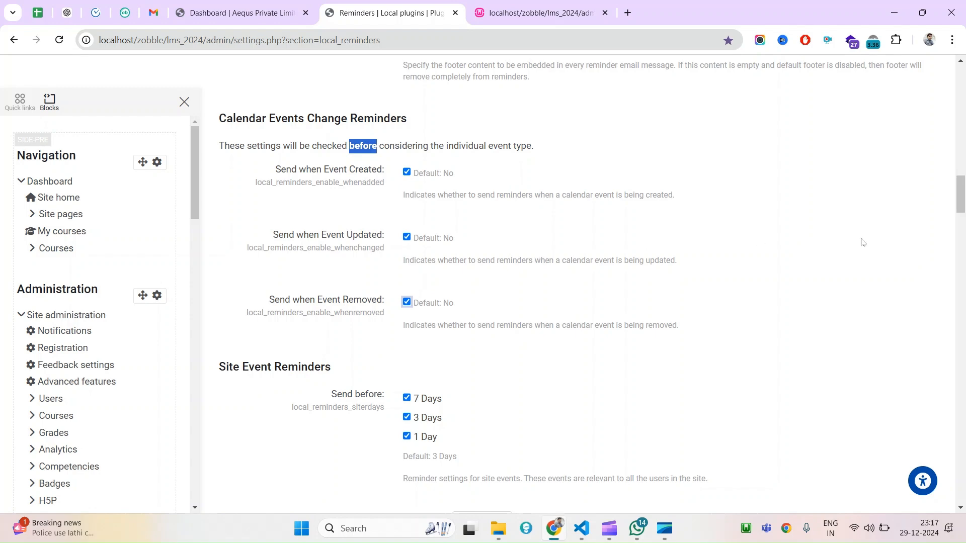
# Review the Group Event Reminders and Course Category Event Reminders settings, including default roles and calendar change events, and return to the page start
pyautogui.moveTo(963, 215); pyautogui.dragTo(964, 304)
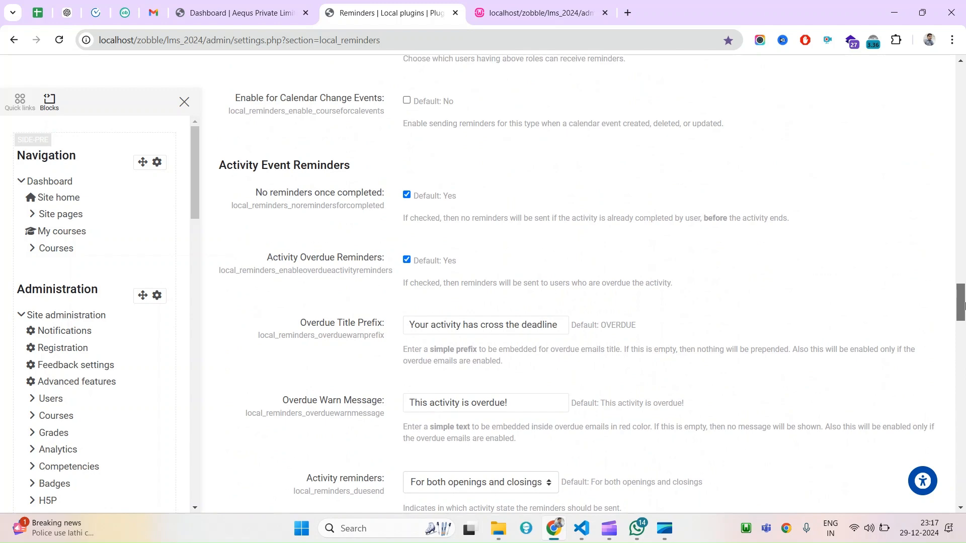
pyautogui.moveTo(964, 305); pyautogui.dragTo(964, 403)
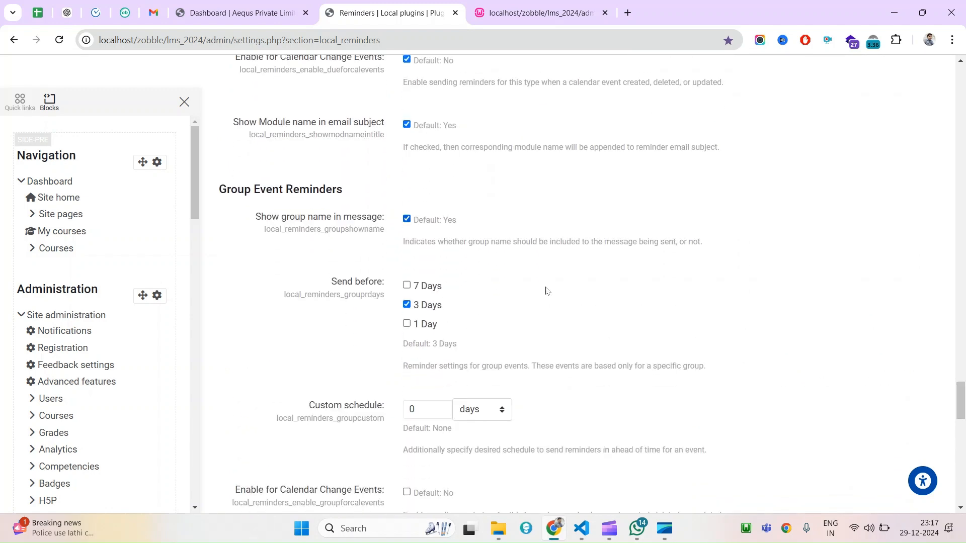
pyautogui.moveTo(962, 401); pyautogui.dragTo(963, 436)
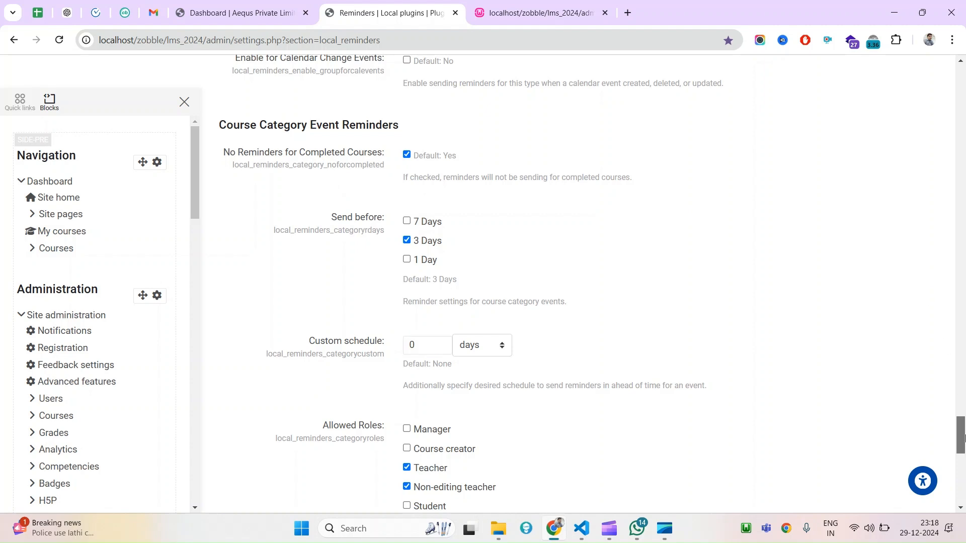
pyautogui.moveTo(964, 436); pyautogui.dragTo(964, 438)
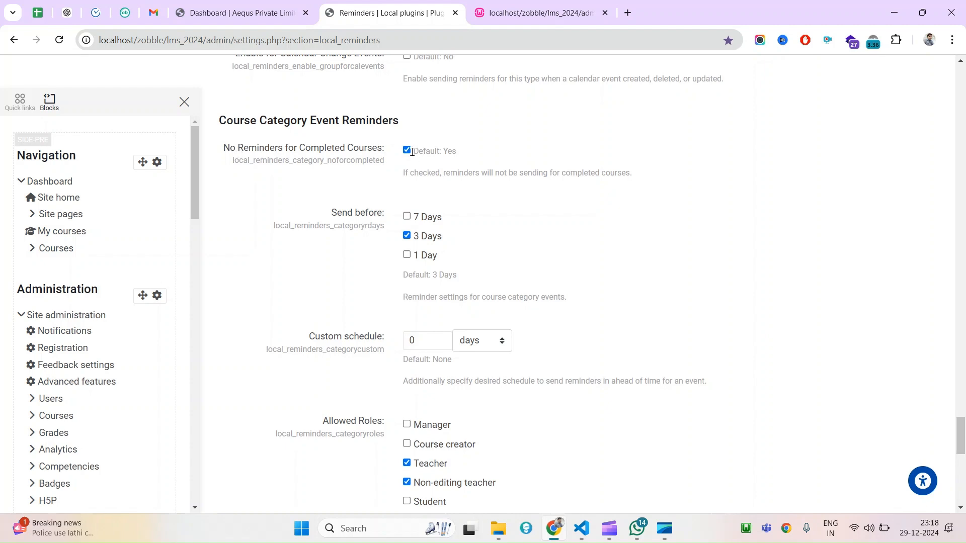
pyautogui.scroll(-3, 963, 438)
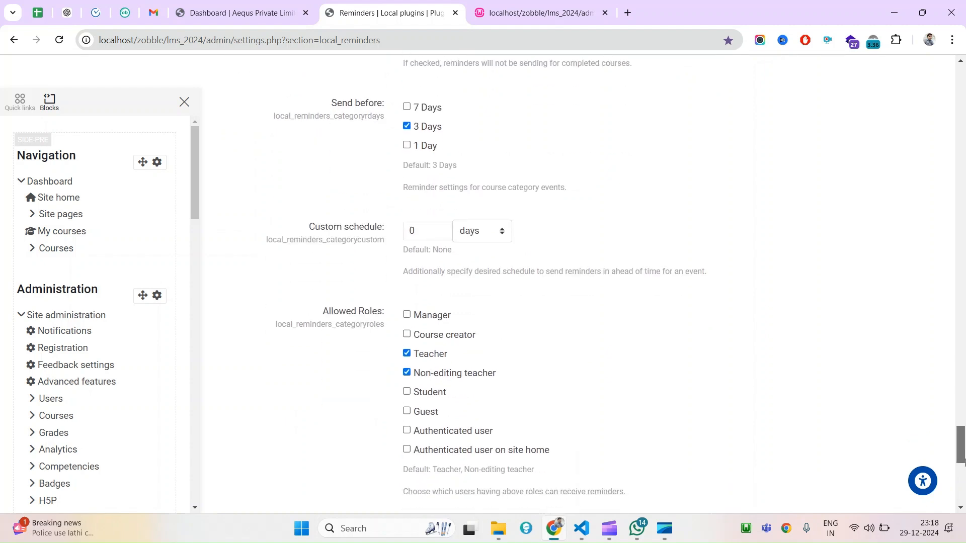
pyautogui.scroll(-1, 964, 468)
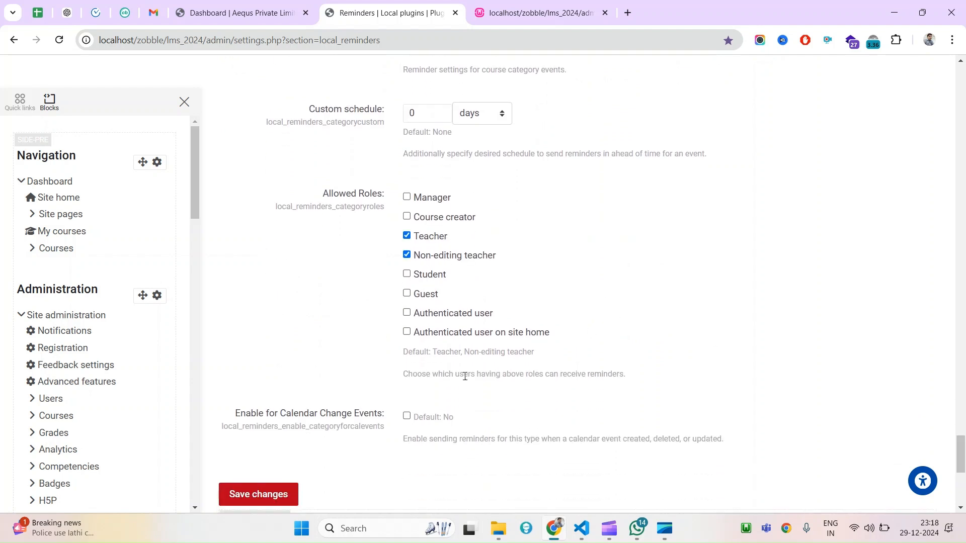
pyautogui.moveTo(444, 350); pyautogui.dragTo(521, 356)
pyautogui.moveTo(235, 415); pyautogui.dragTo(377, 421)
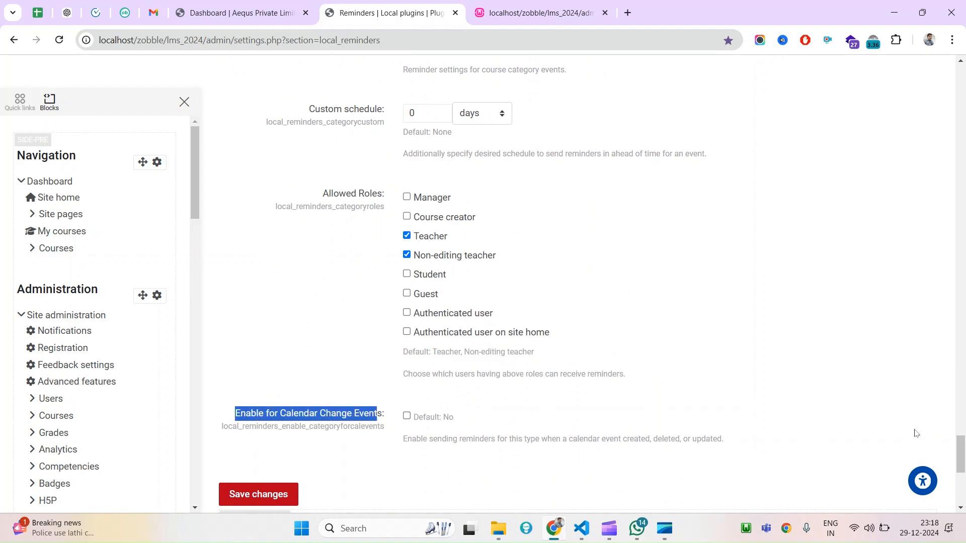
pyautogui.moveTo(963, 455); pyautogui.dragTo(958, 92)
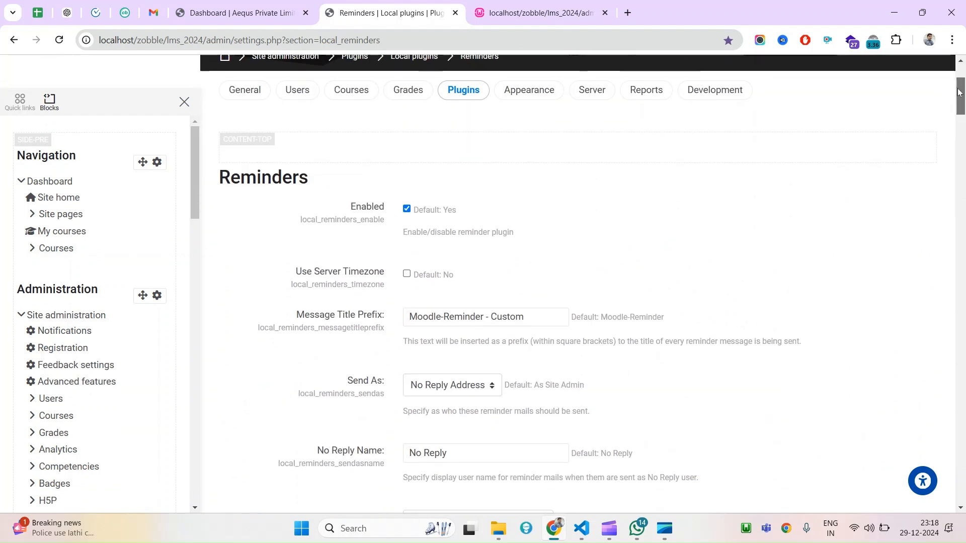